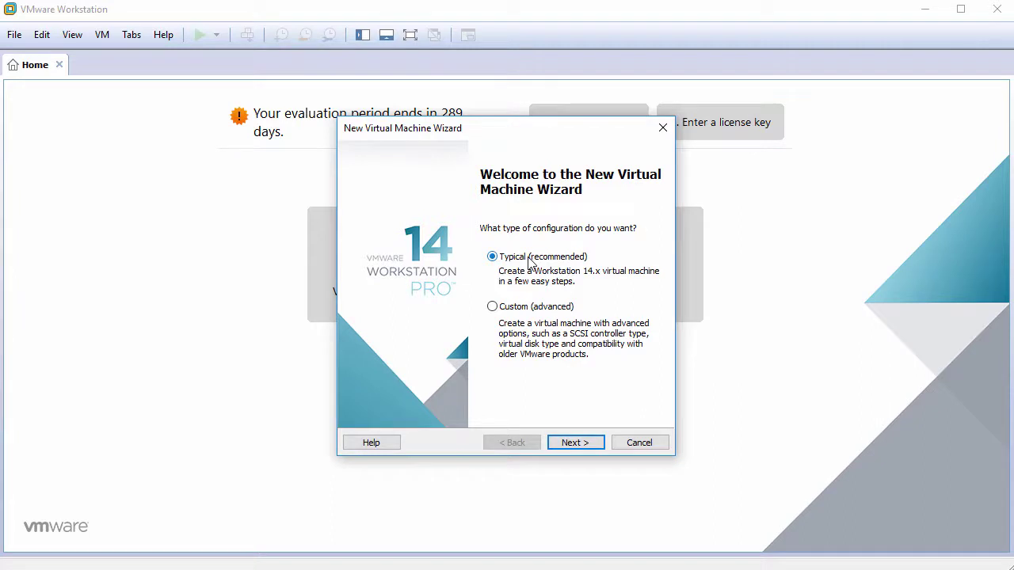
- Choose the typical configuration for the new virtual machine and opt to install the operating system later
click(588, 443)
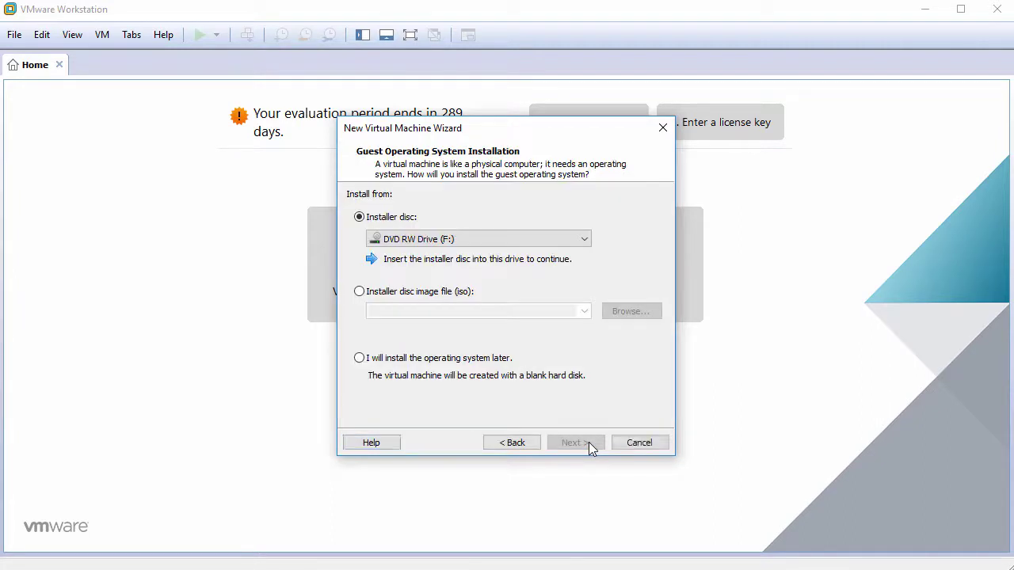
click(411, 360)
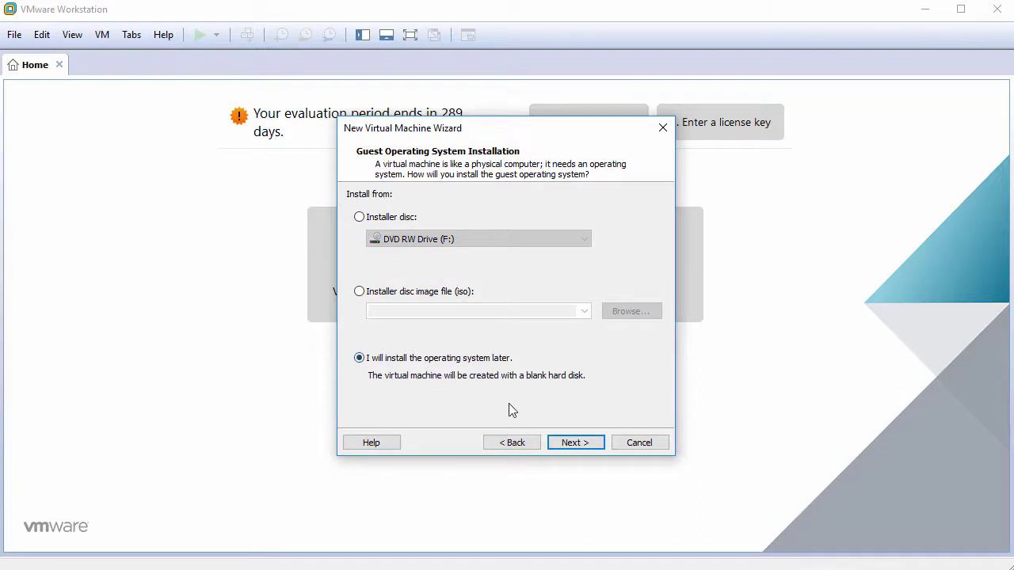
click(575, 442)
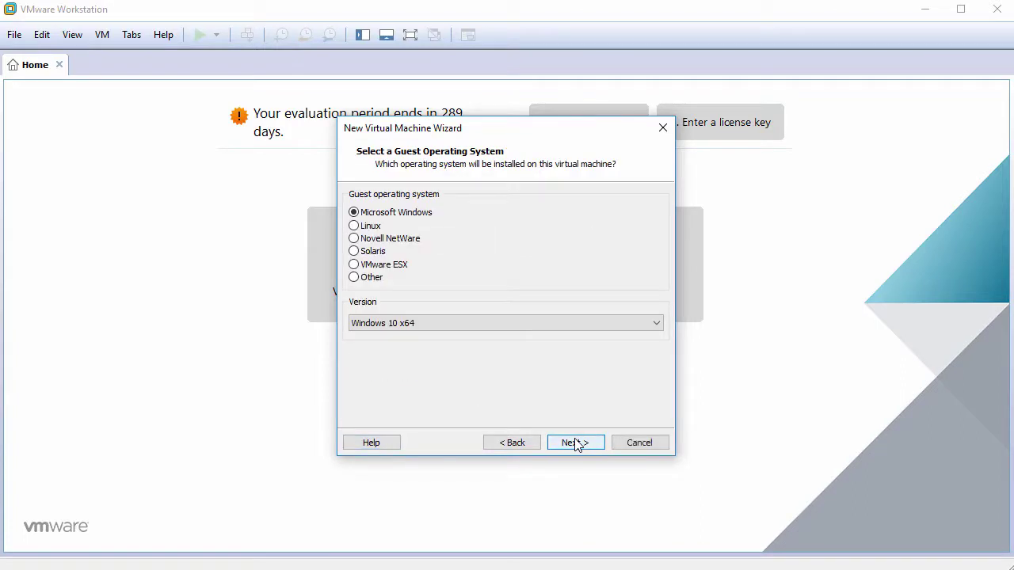
- Set the guest operating system to Linux with version Debian 9.x 64-bit
click(375, 226)
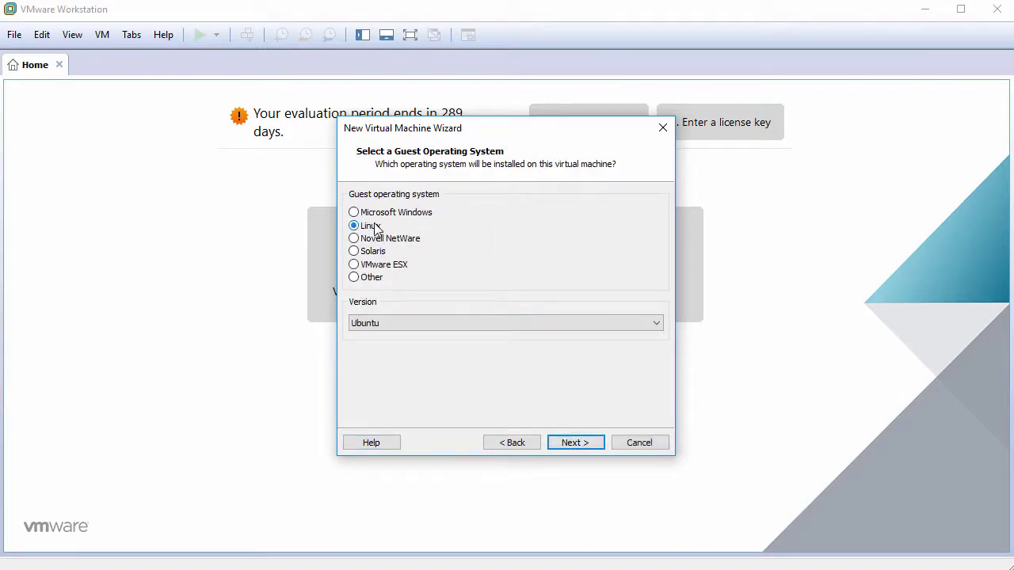
click(496, 322)
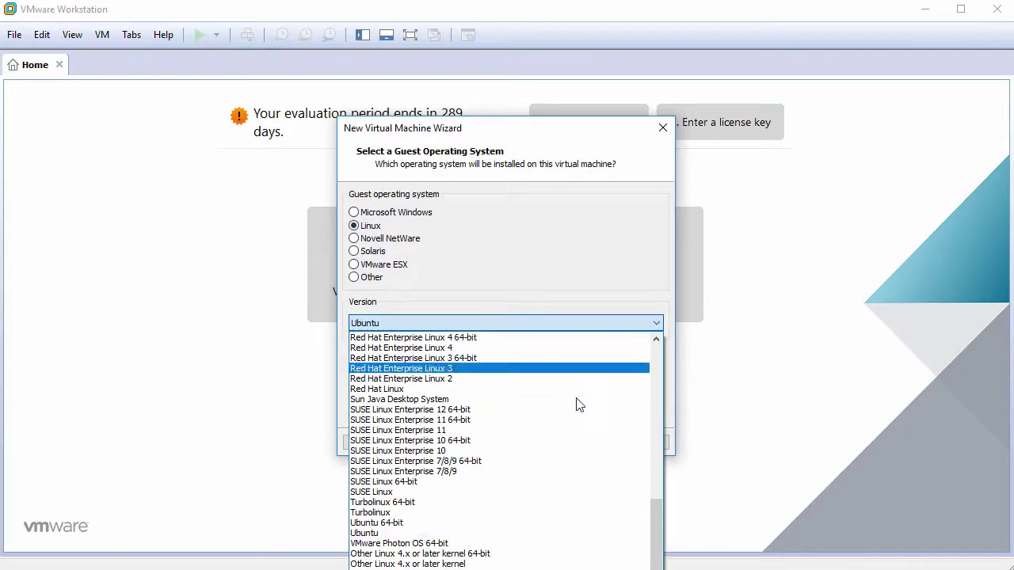
drag(659, 516, 655, 396)
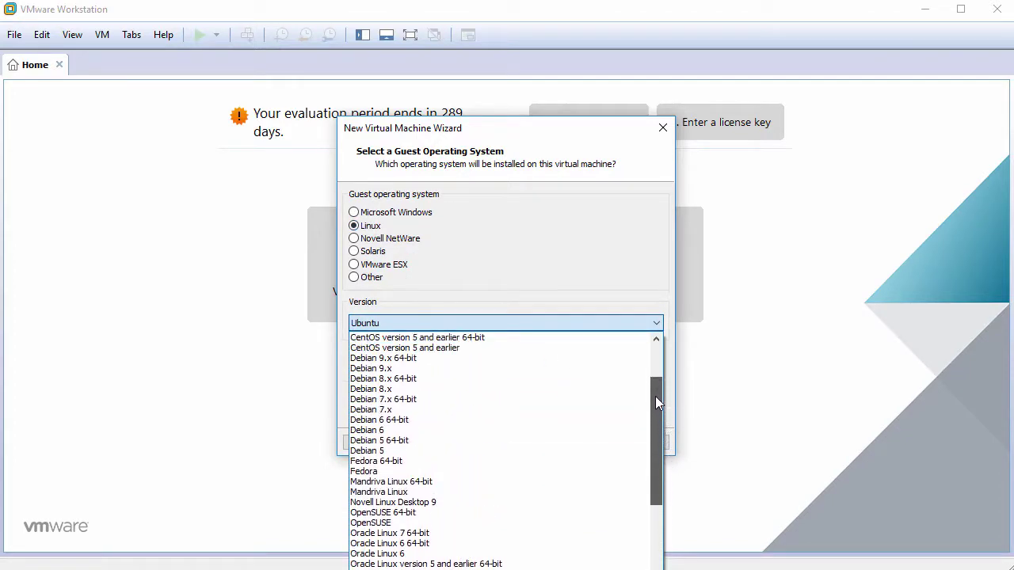
click(574, 366)
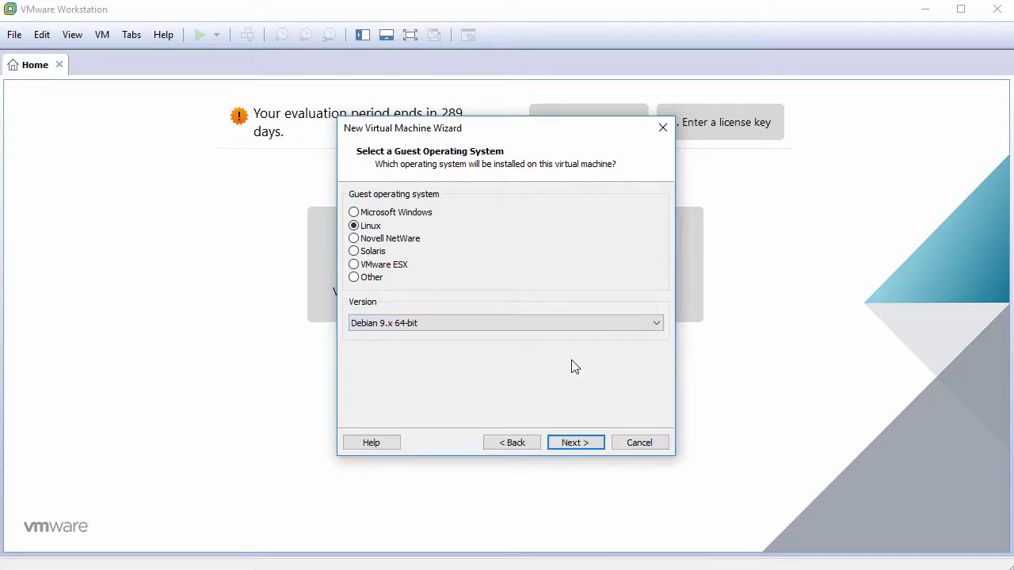
click(577, 440)
- Name the virtual machine Debian9.4MATE and accept its matching storage location
text(De)
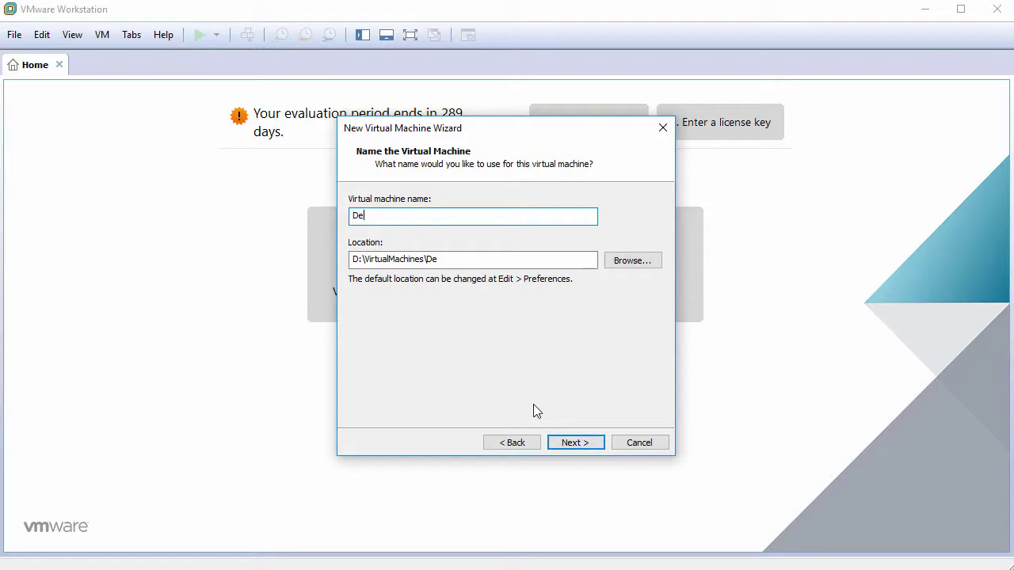
text(bian9.4MATE)
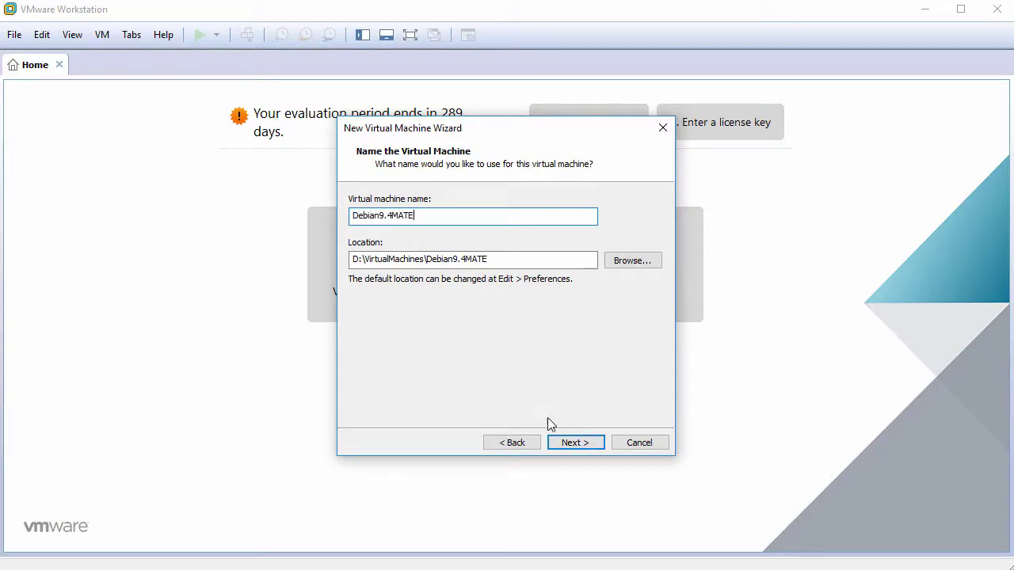
click(567, 443)
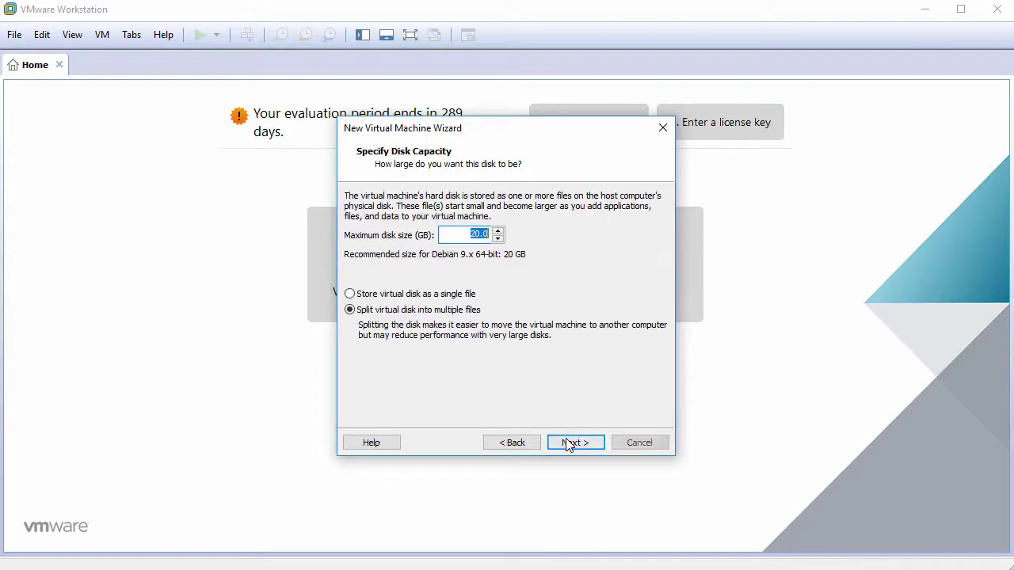
- Set the maximum disk size to 60 GB and store the virtual disk as a single file
text(60)
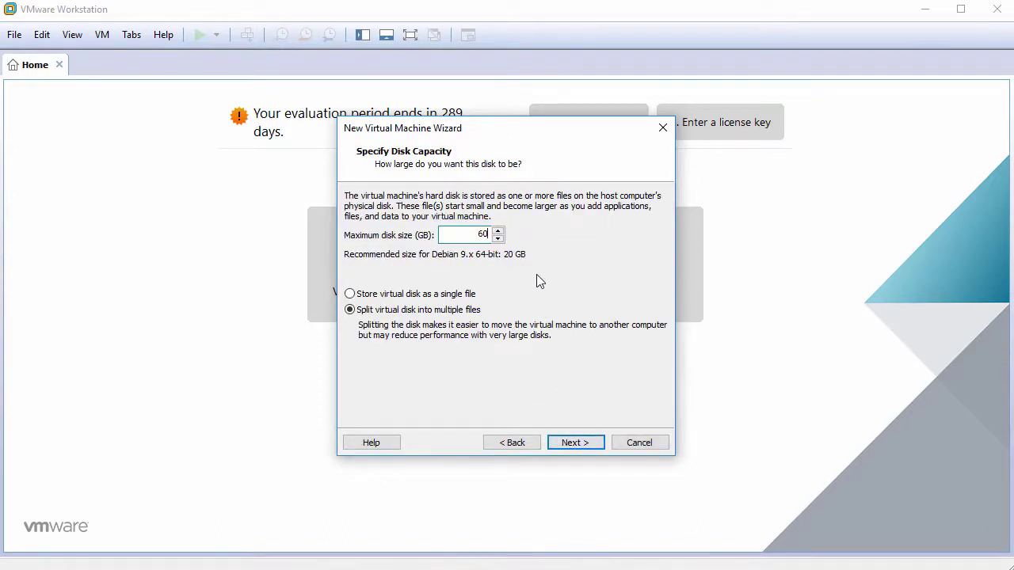
click(445, 296)
click(570, 441)
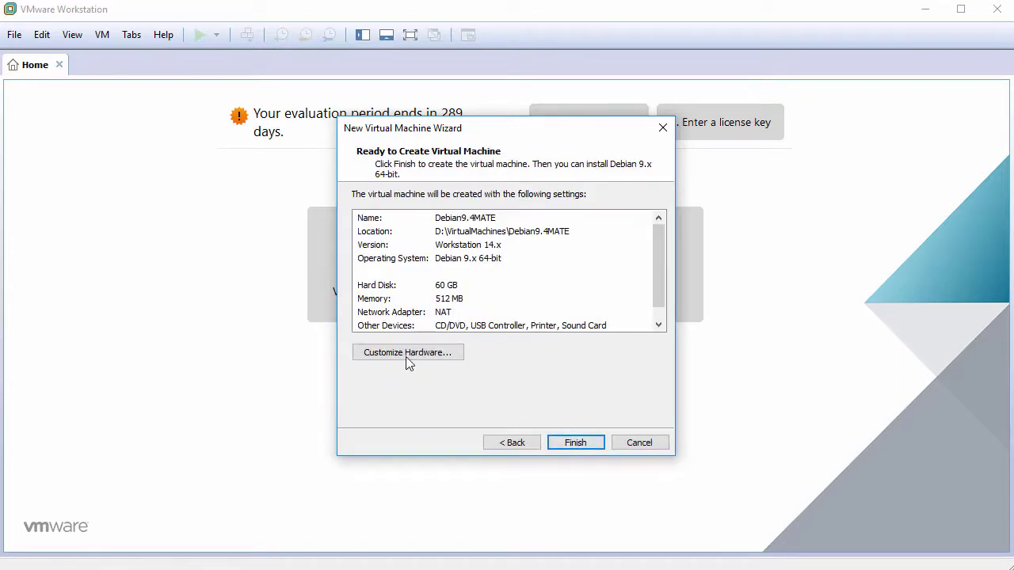
- Customize the hardware with 2048 MB of memory and 2 cores per processor
click(406, 356)
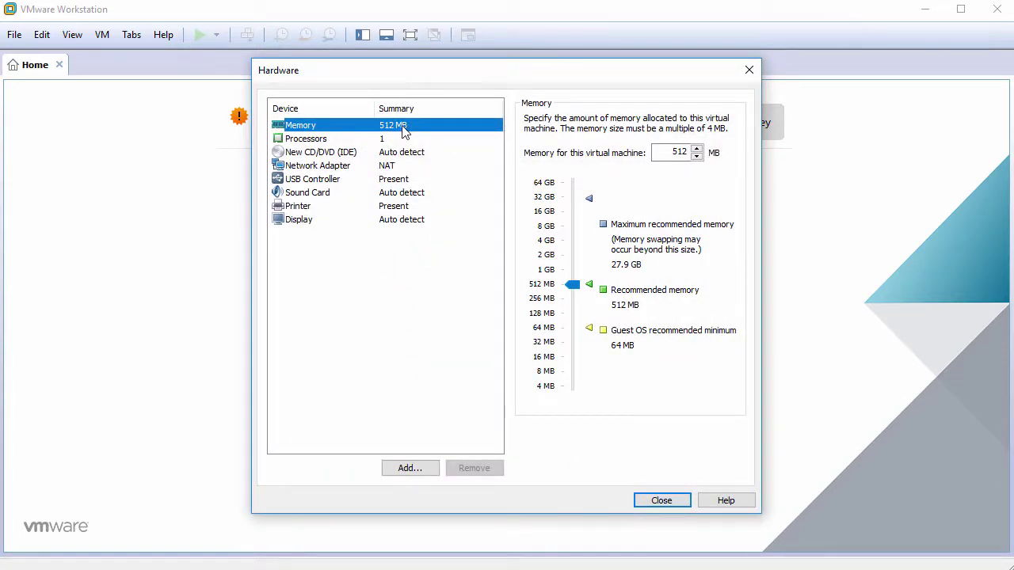
drag(653, 153, 712, 147)
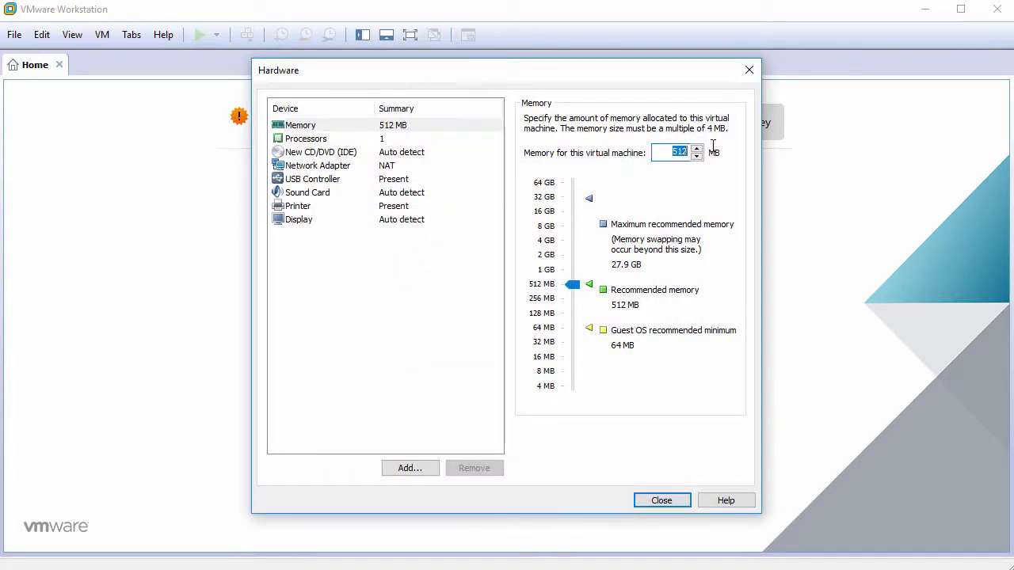
text(2048)
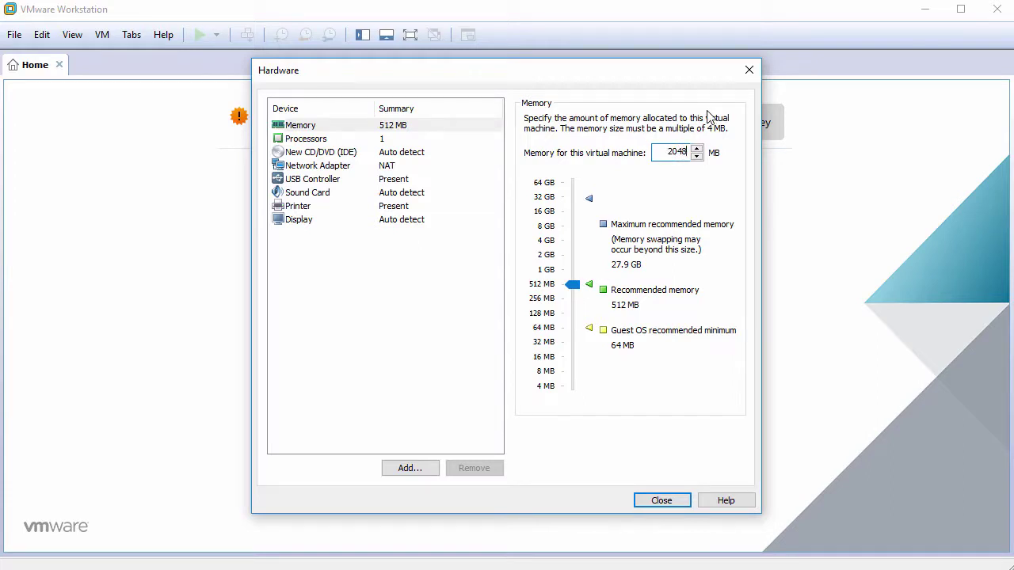
click(392, 141)
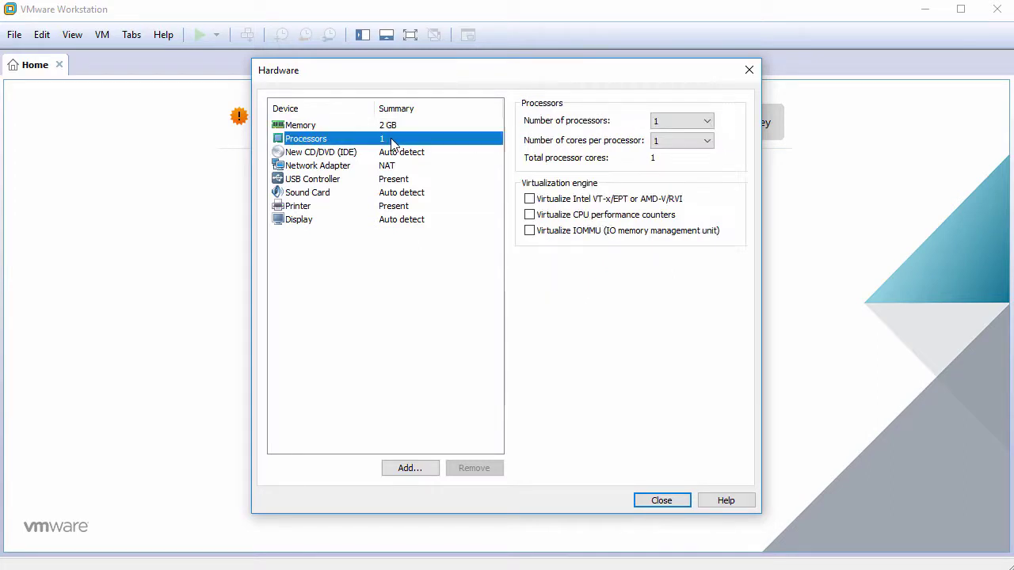
click(671, 142)
click(674, 165)
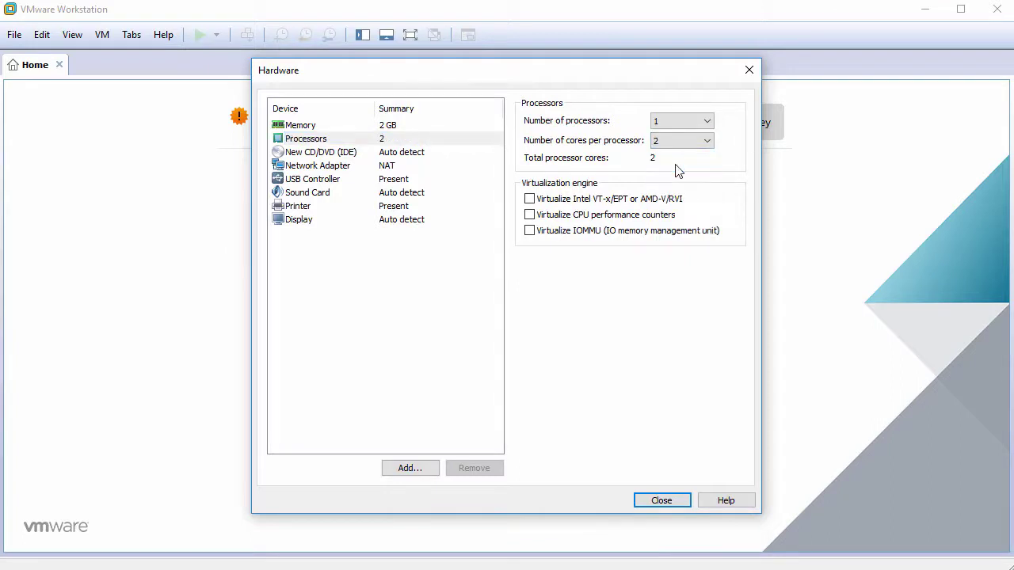
- Have the CD/DVD drive use the ISO image debian-live-9.4.0-amd64-mate.iso from the Downloads folder
click(390, 156)
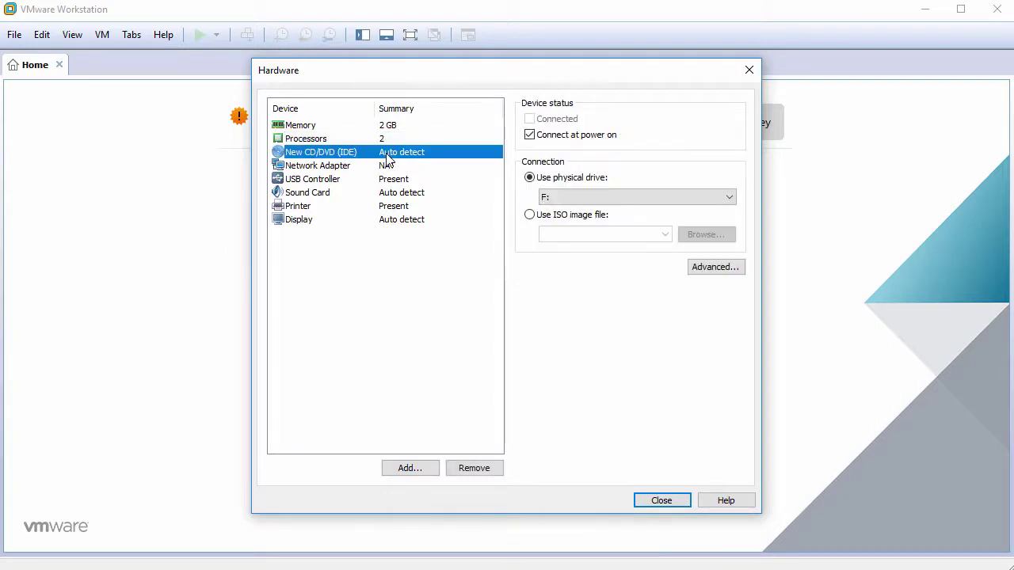
click(543, 217)
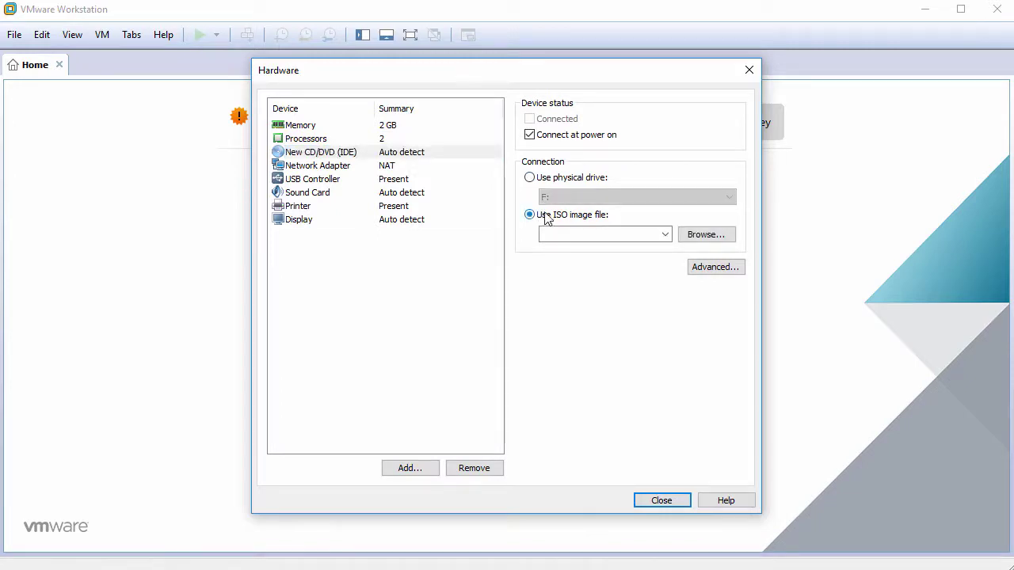
click(704, 239)
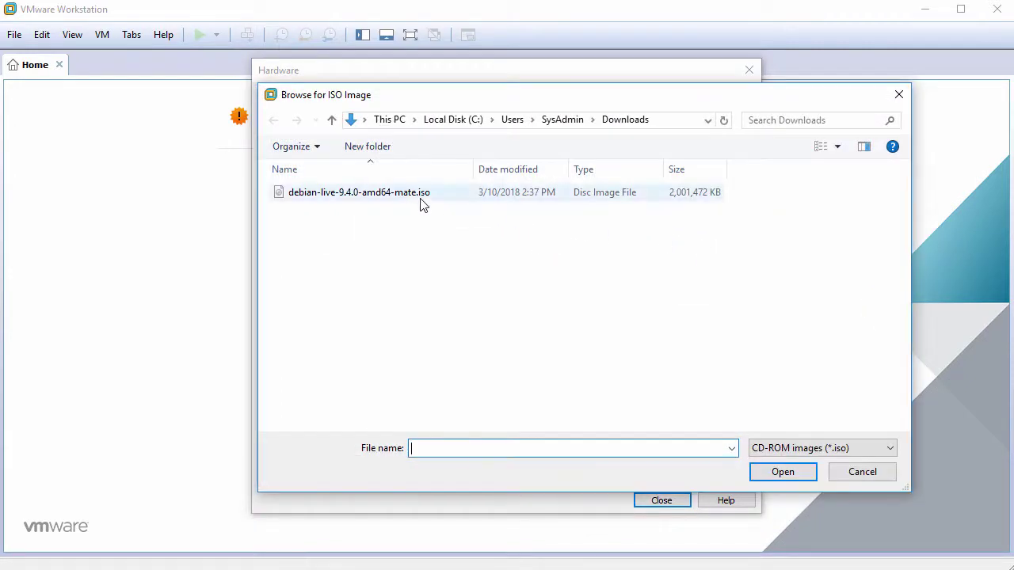
click(418, 203)
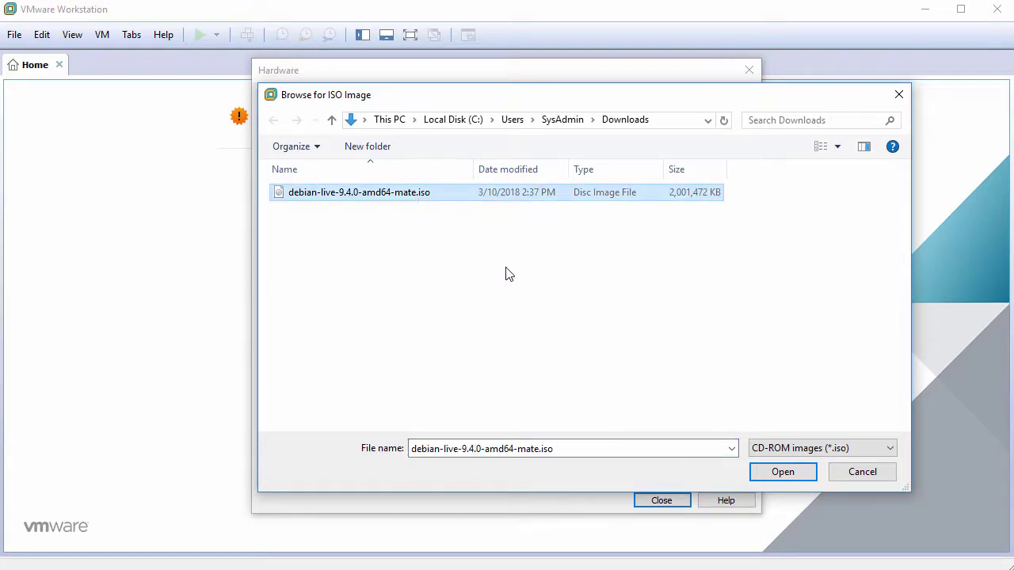
click(783, 473)
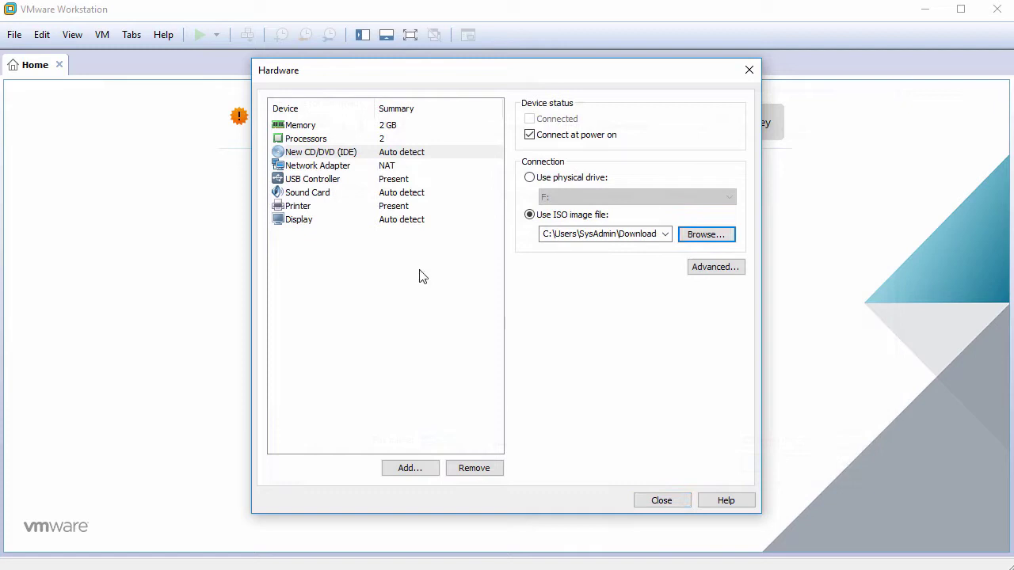
- Remove the USB controller, sound card and printer from the hardware, and finish creating the virtual machine
click(327, 180)
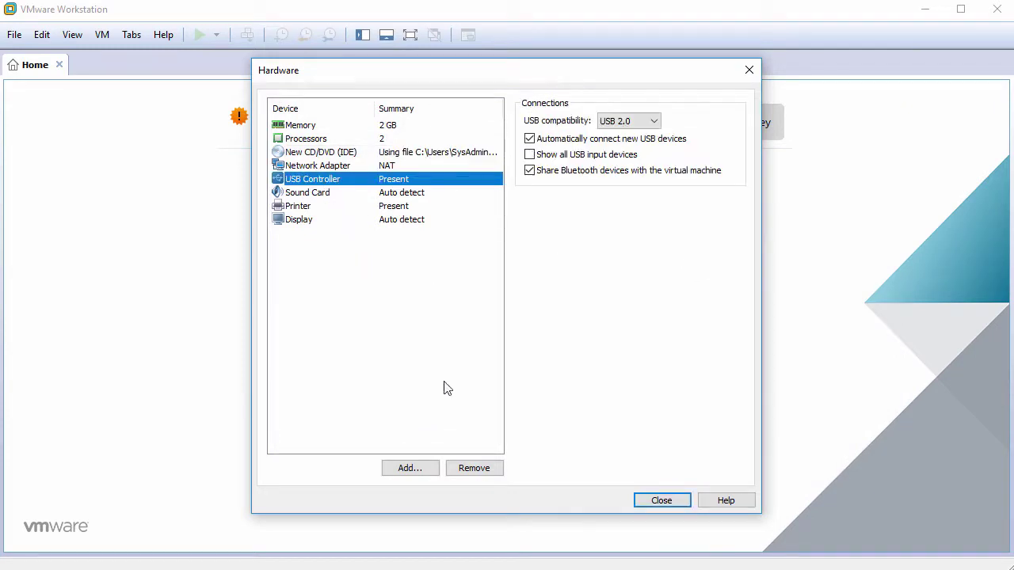
click(475, 468)
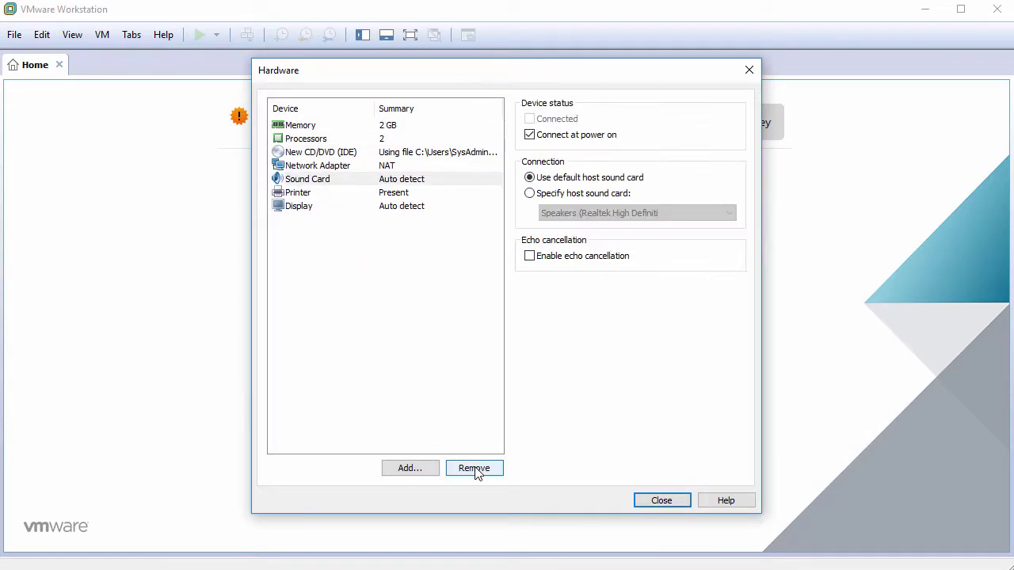
click(475, 468)
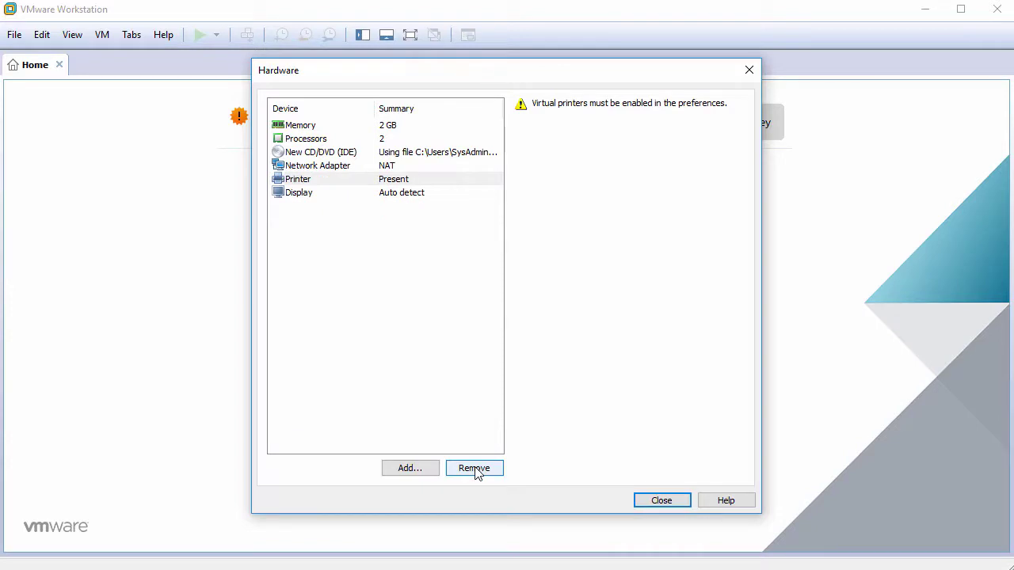
click(475, 468)
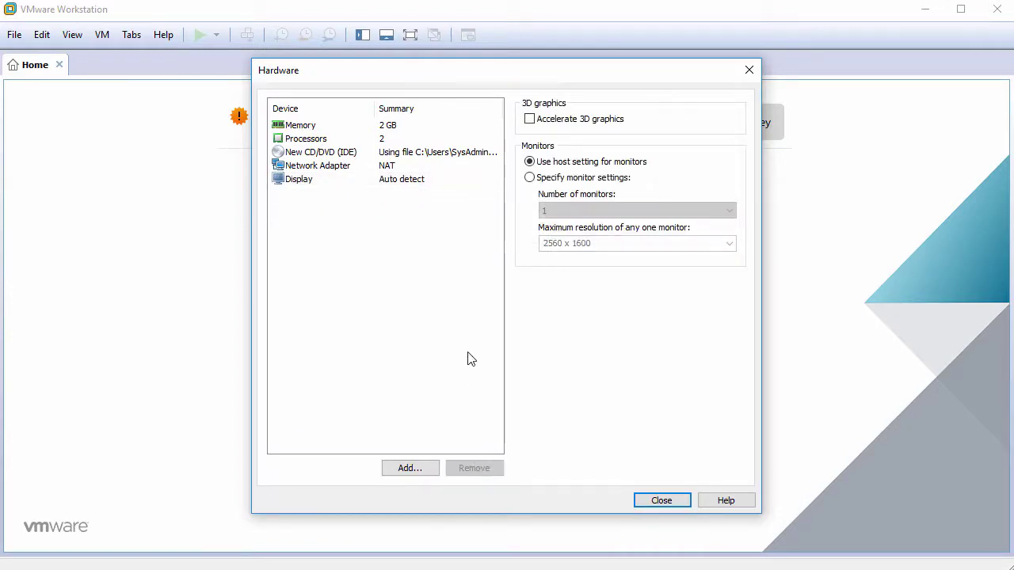
click(661, 501)
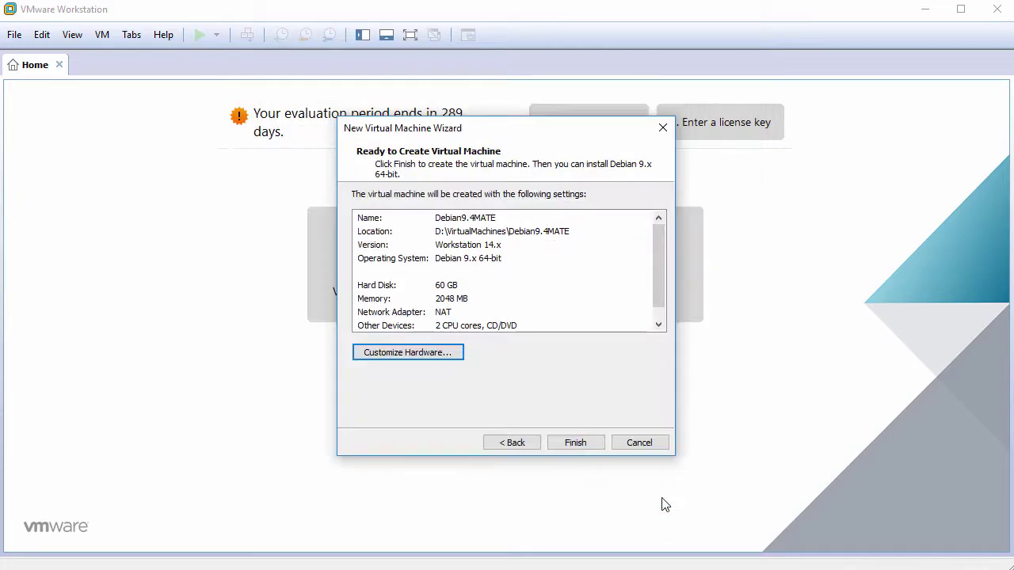
click(576, 443)
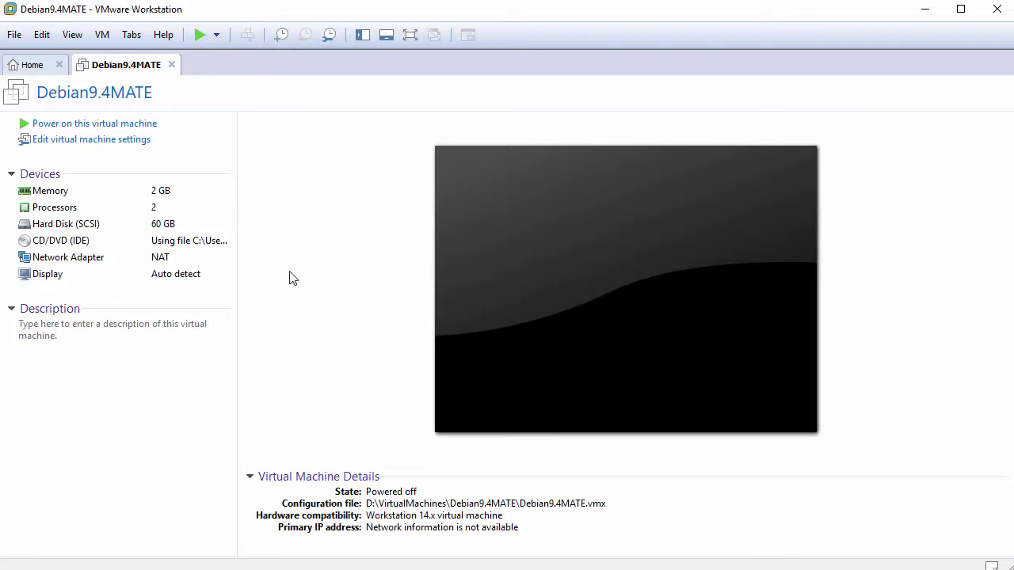
- Power on the Debian9.4MATE virtual machine and start the Graphical Debian Installer from its boot menu
click(119, 127)
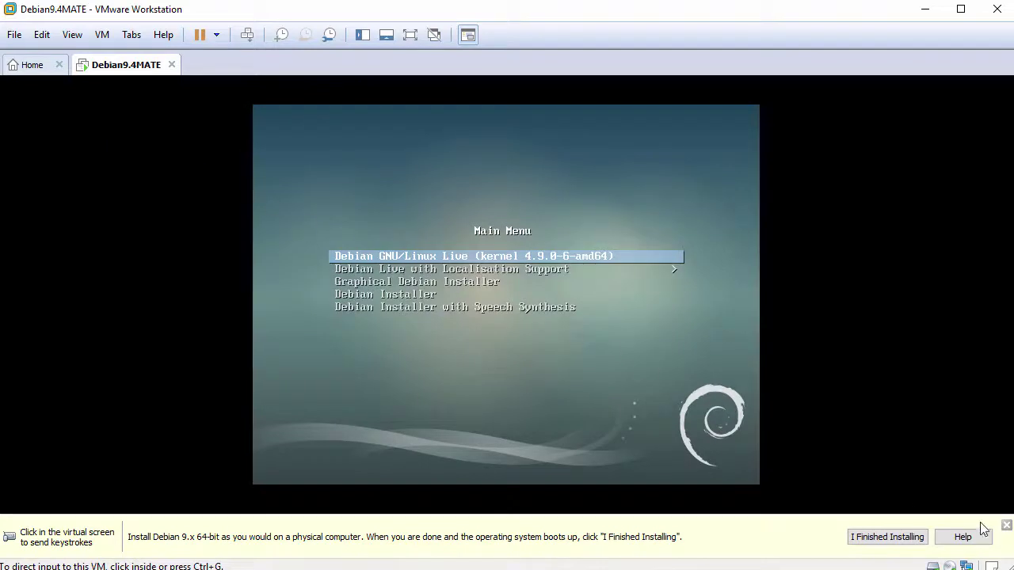
click(1005, 526)
click(794, 480)
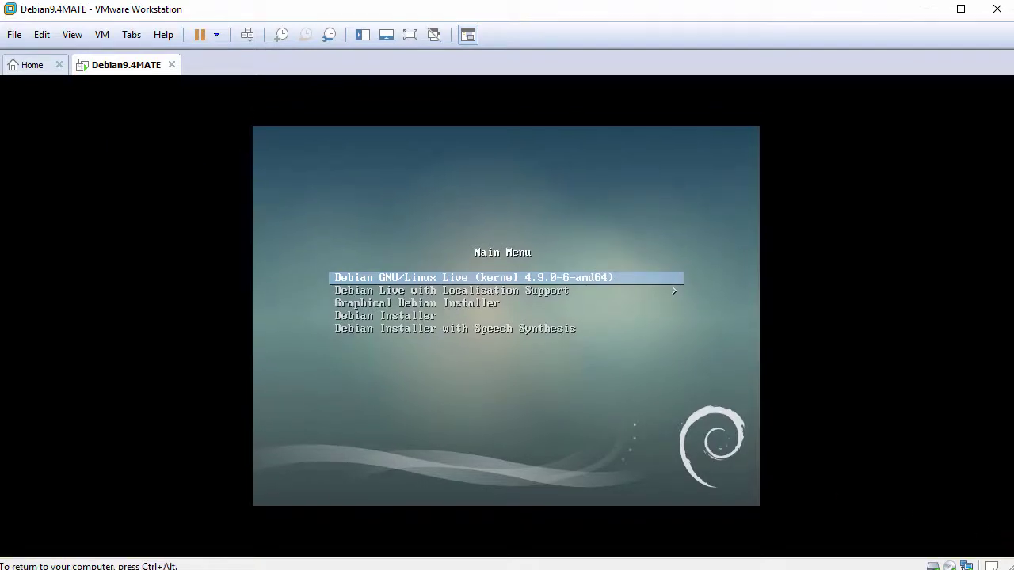
key(Down)
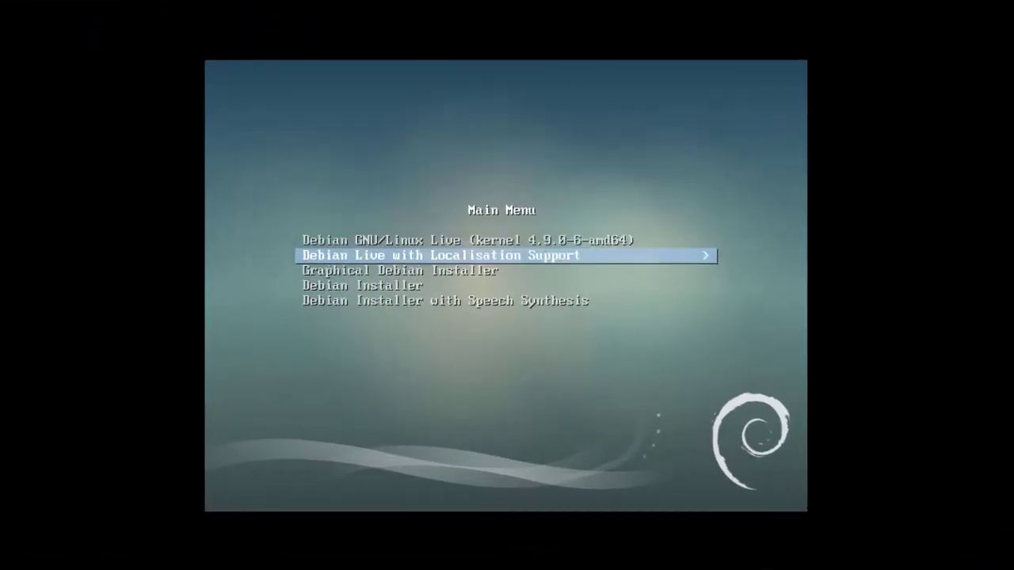
key(Down)
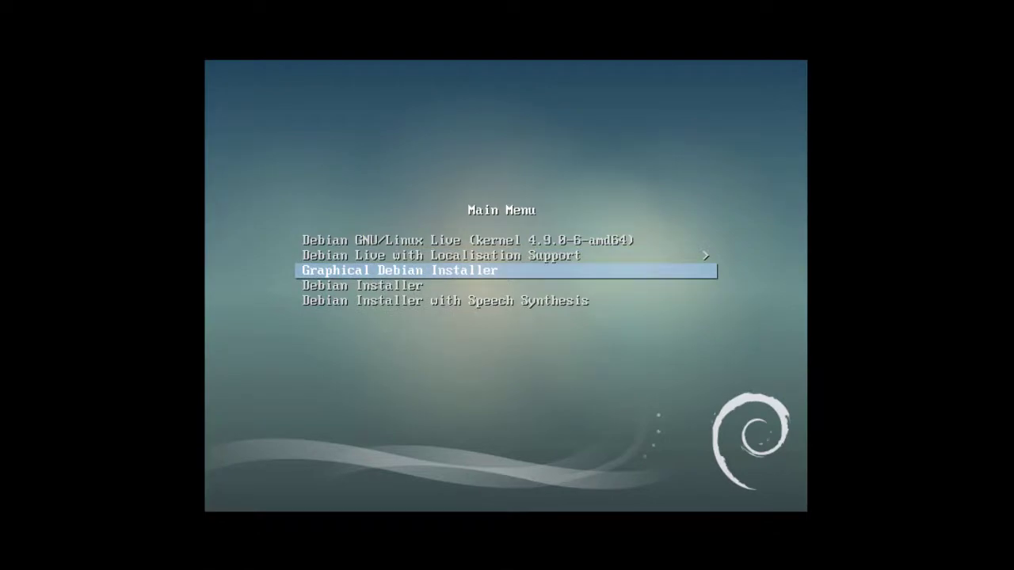
key(Return)
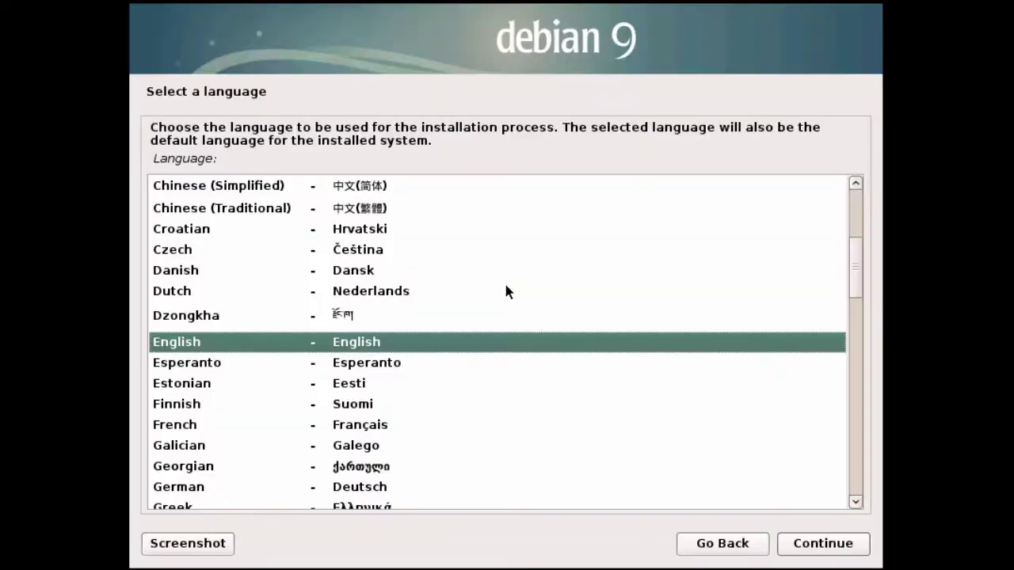
- Choose English as the installation language and continue to the location selection
click(369, 350)
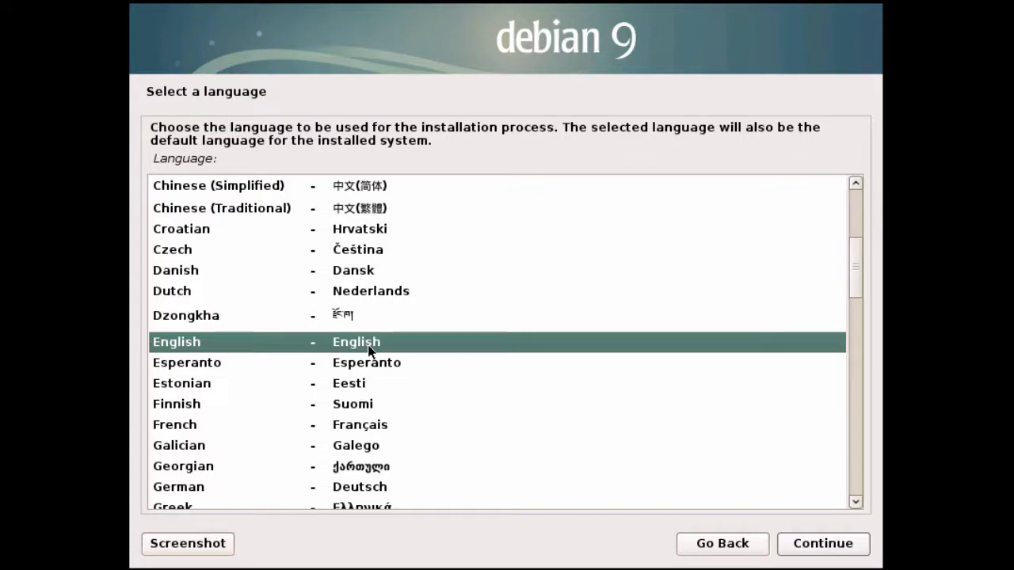
click(822, 546)
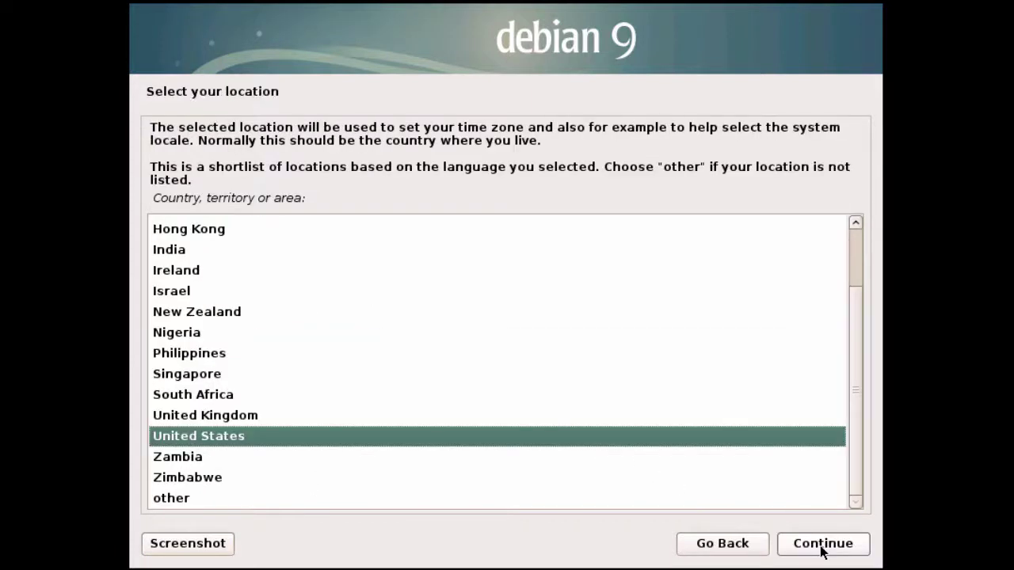
- Choose United States as the location and accept American English as the keymap
click(475, 436)
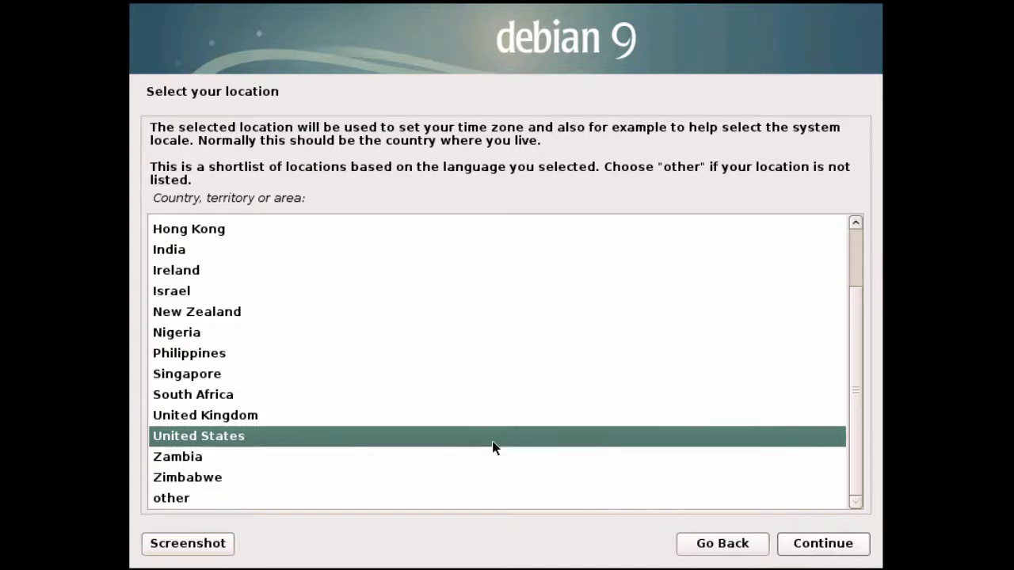
click(829, 549)
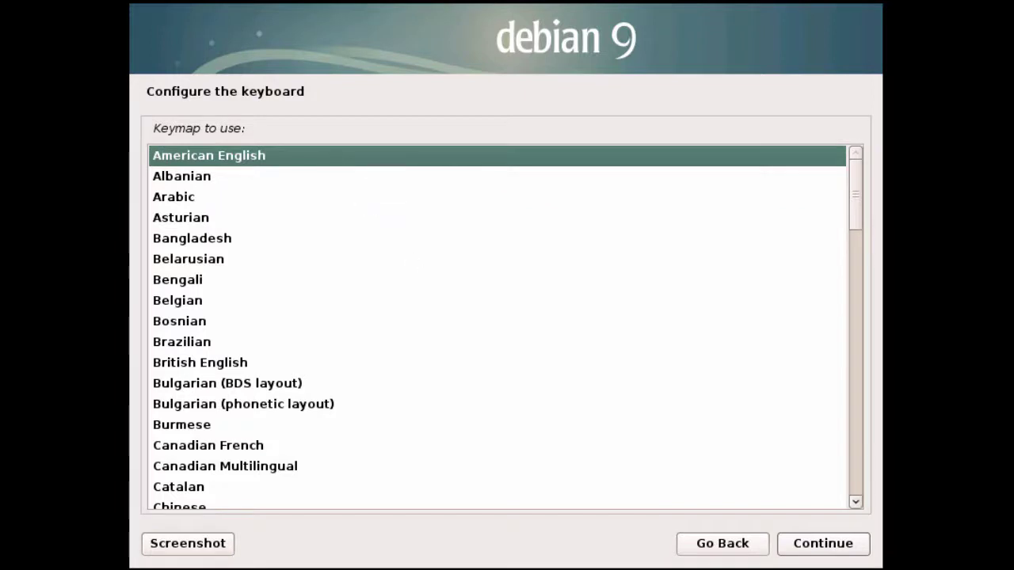
click(815, 545)
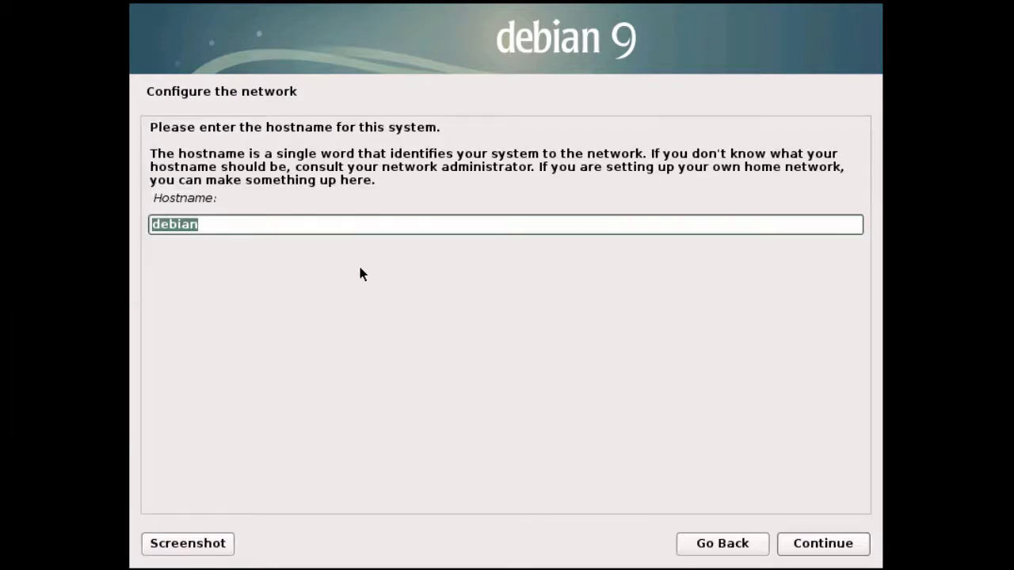
- Set the hostname to debian9mate and the domain name to lab.local
click(348, 226)
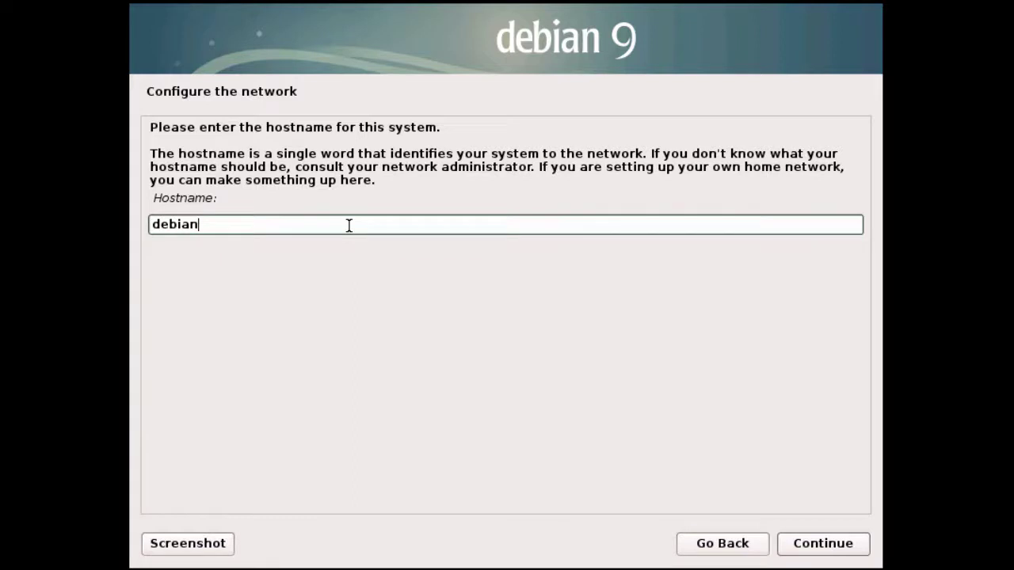
text(9mate)
click(828, 545)
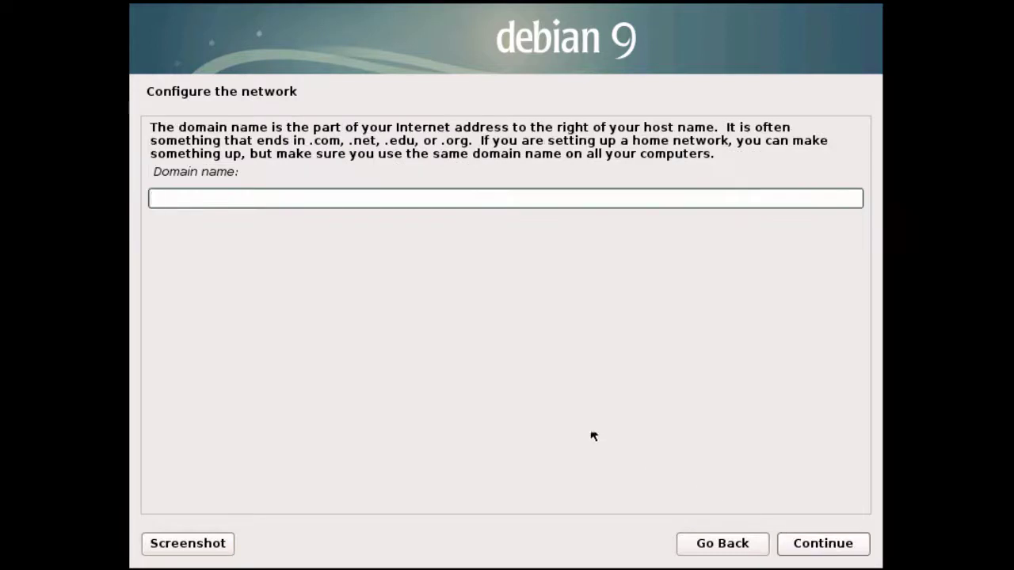
text(lab.local)
click(822, 555)
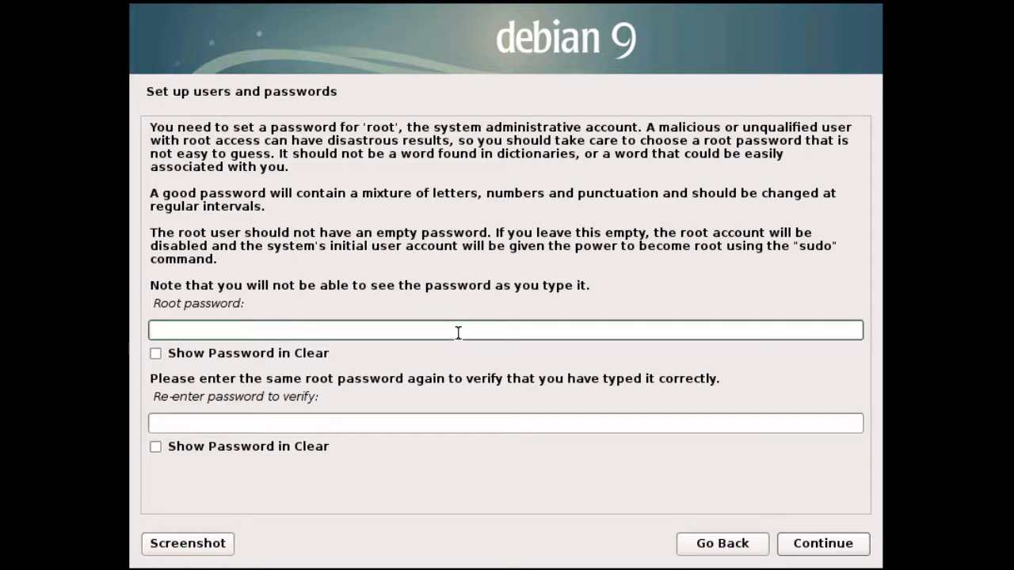
- Enter and verify the root password, and continue to the new user setup
text(••••••••)
key(Tab)
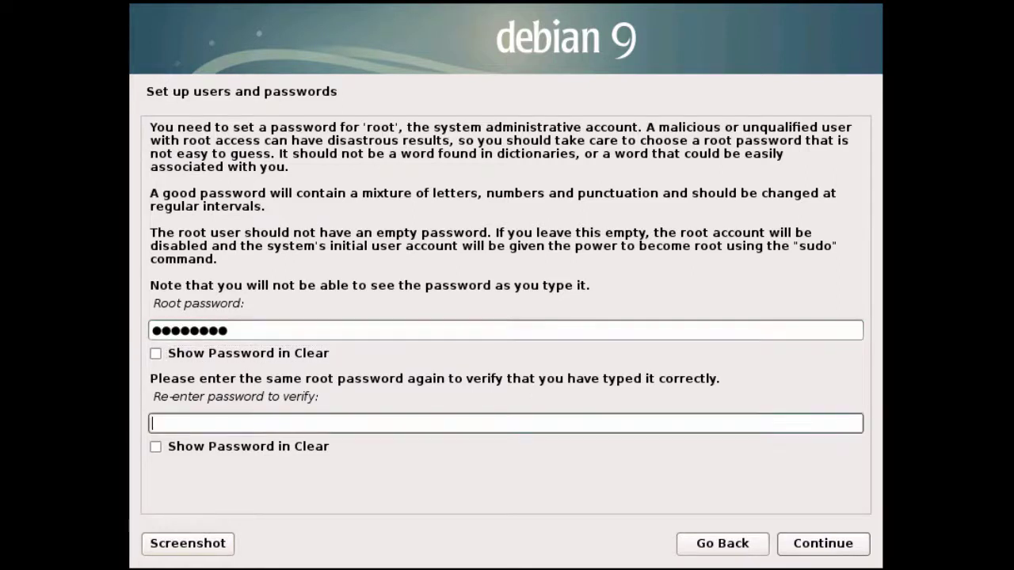
text(••••••••)
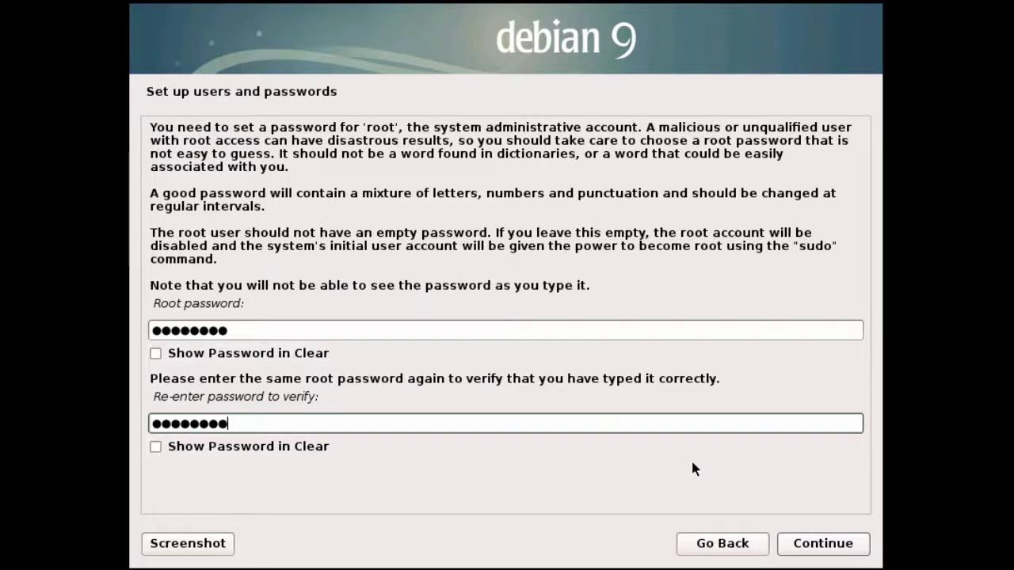
click(824, 543)
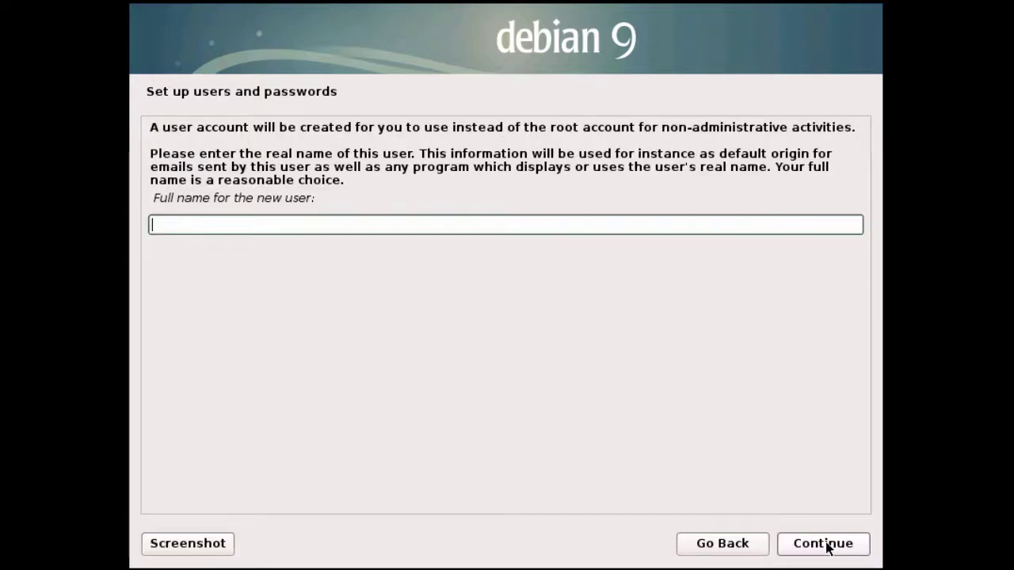
- Enter the new user's full name and accept the suggested username for the account
text(John Smith)
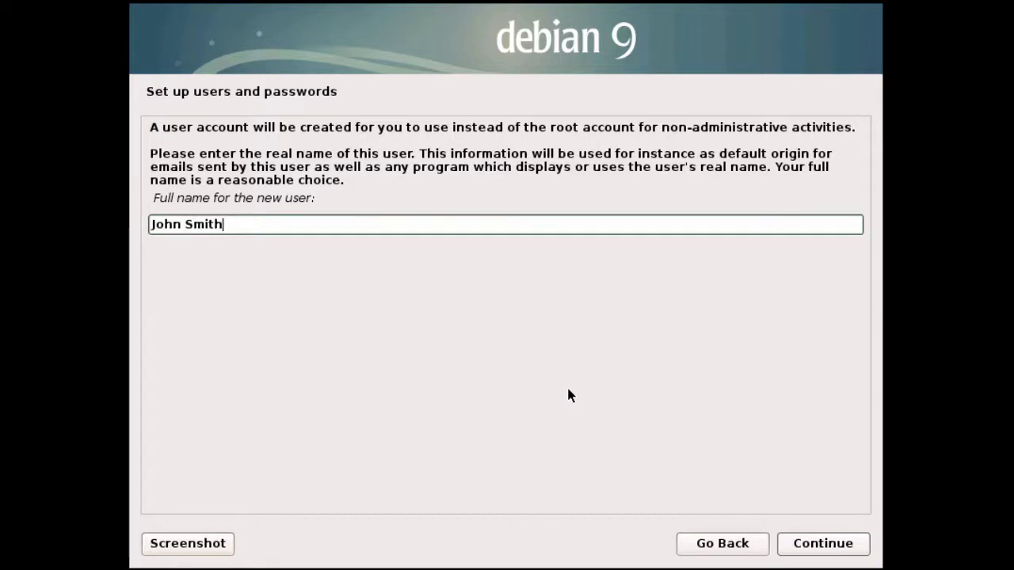
click(812, 546)
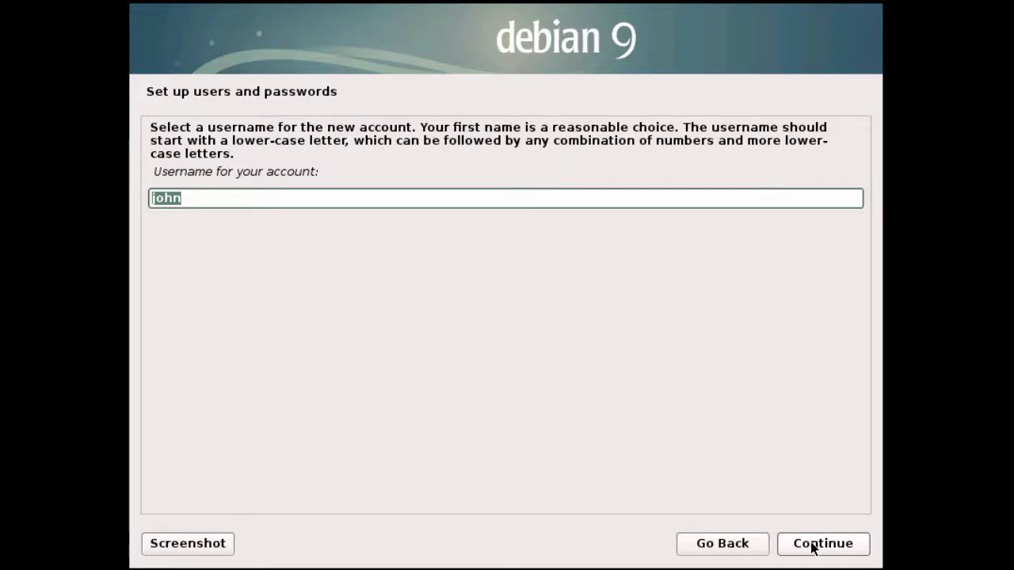
click(811, 547)
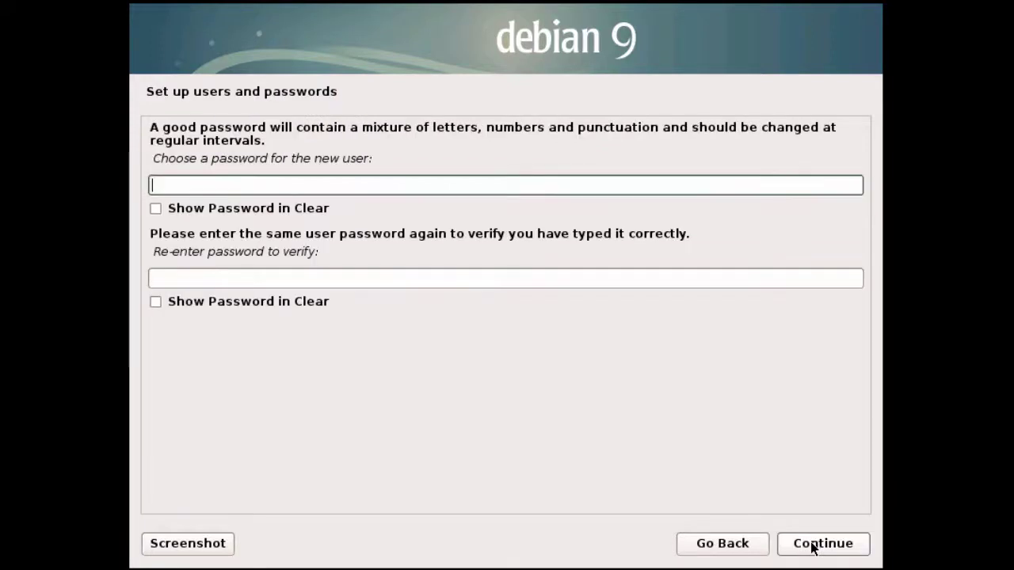
- Enter and verify the new user's password, and continue to the clock configuration
text(●●●●●●●●●)
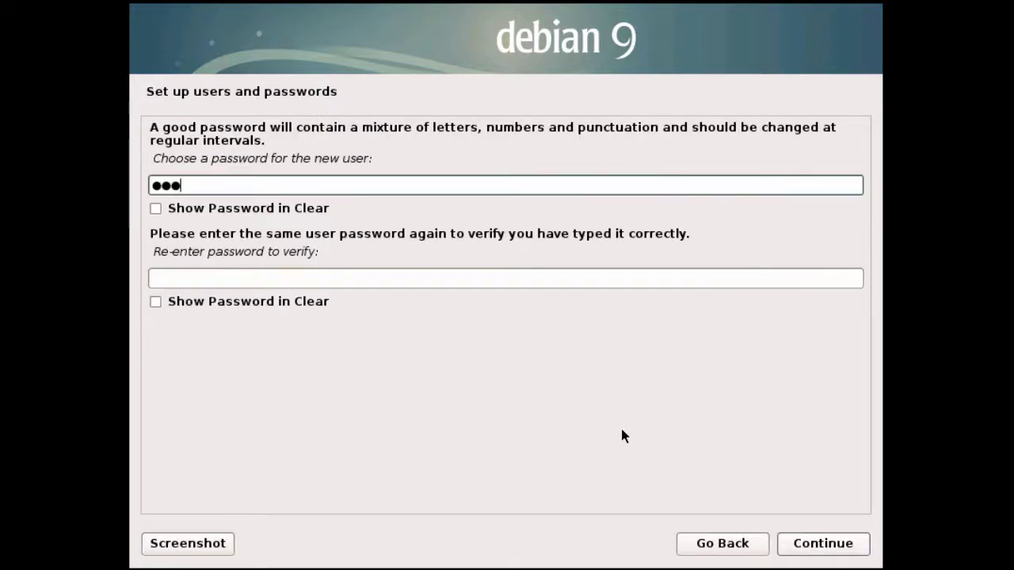
key(Tab)
text(●●●●●●●●)
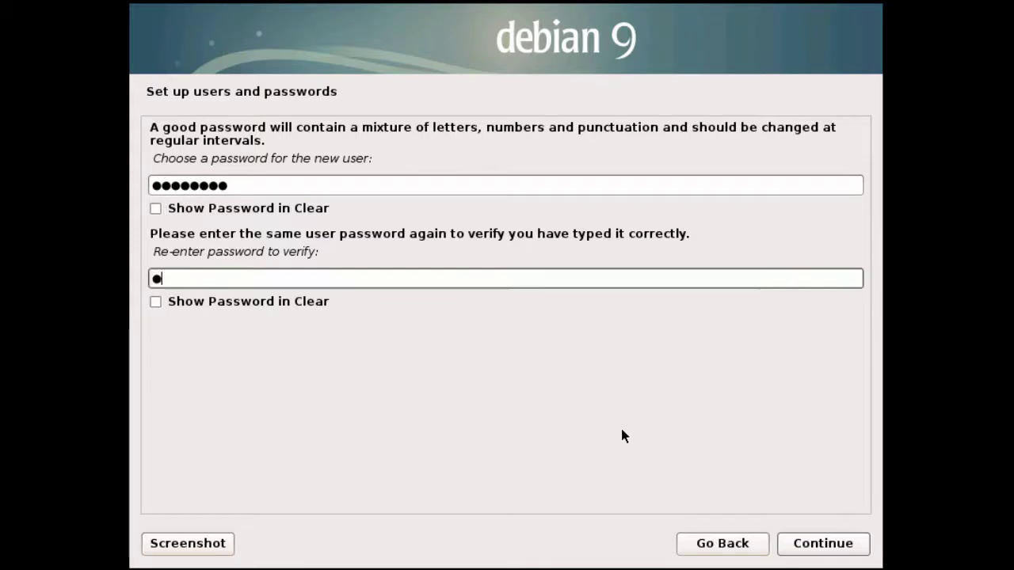
text(●)
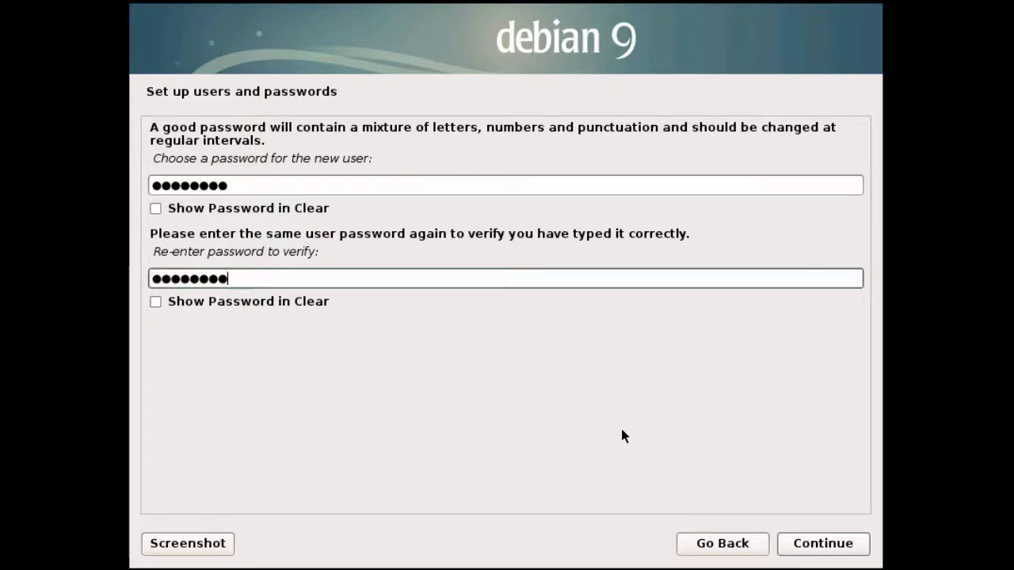
click(804, 548)
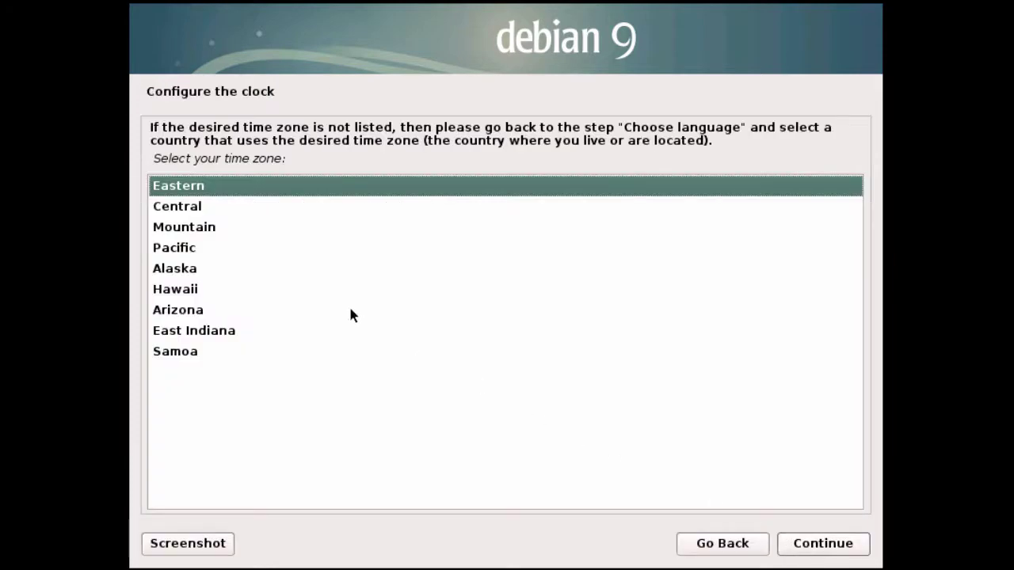
- Set the time zone to Mountain and continue to disk partitioning
click(218, 230)
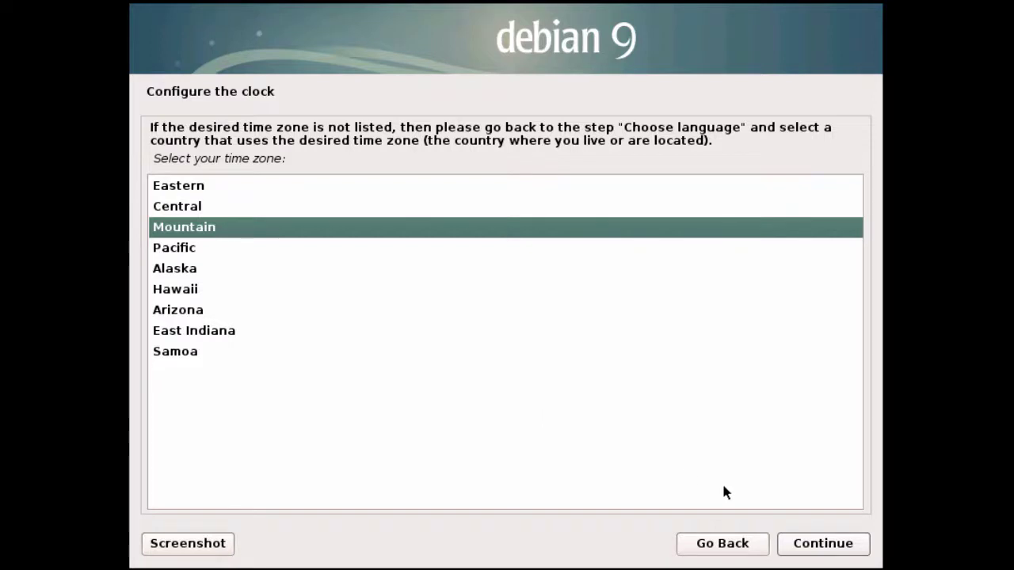
click(826, 544)
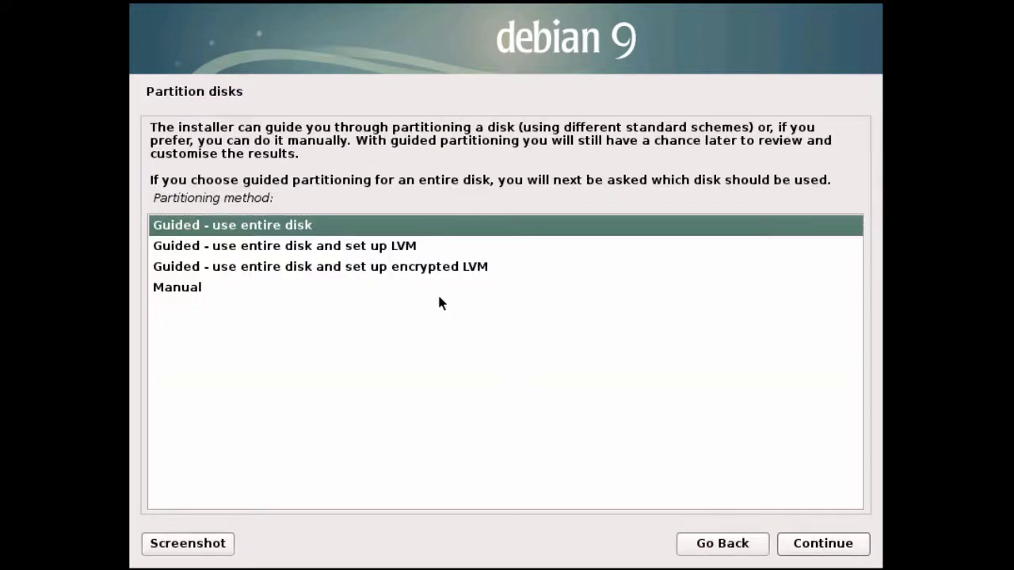
- Use guided partitioning on the entire SCSI3 (sda) VMware disk, with all files in one partition
click(822, 543)
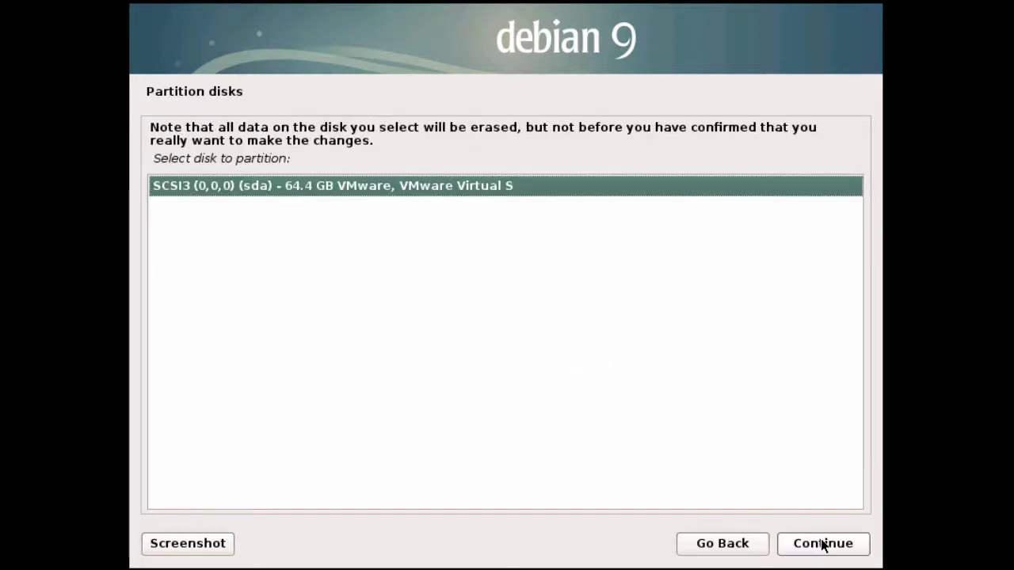
click(822, 543)
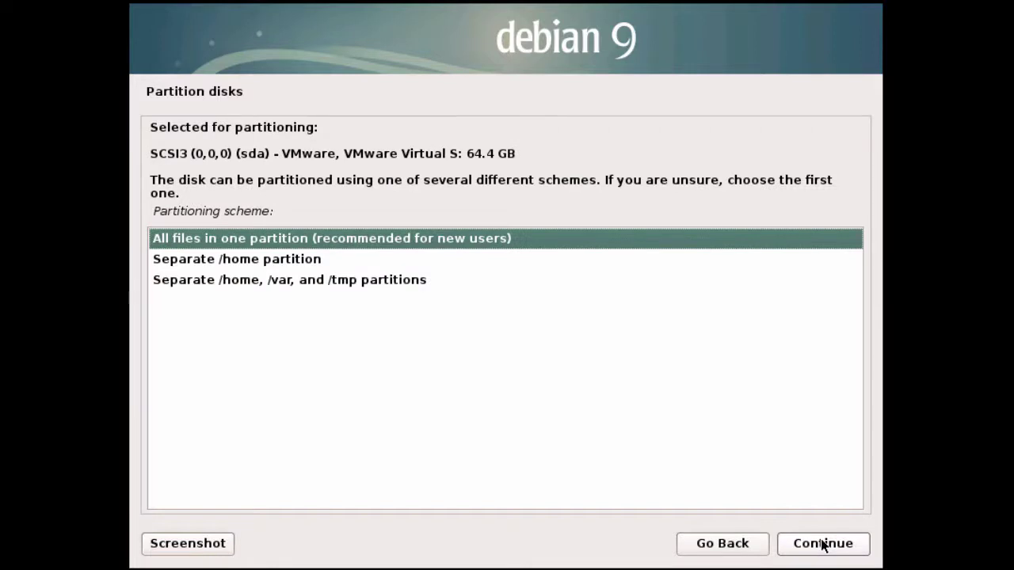
click(821, 543)
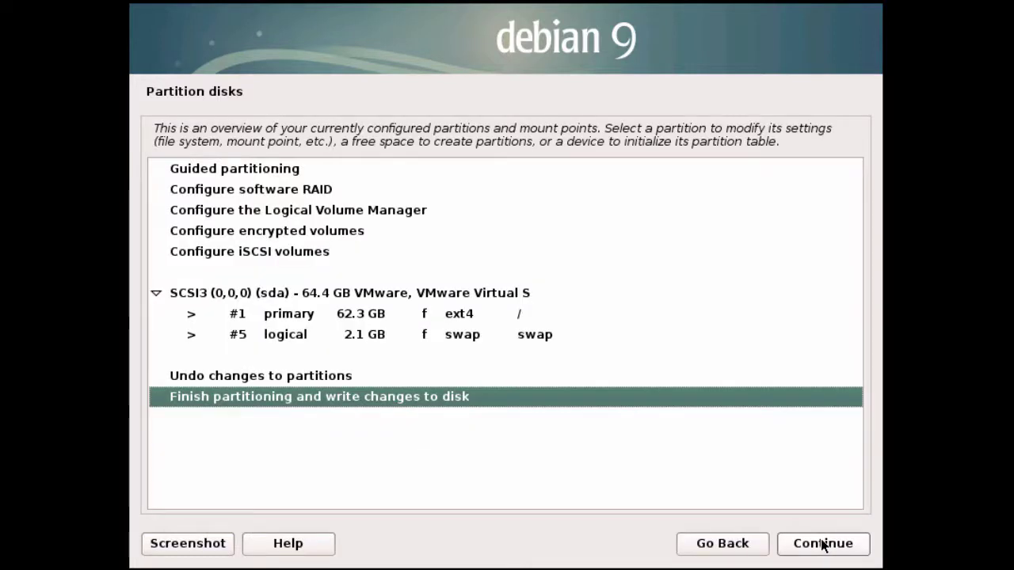
- Finish partitioning and agree to write the changes to disk
click(822, 544)
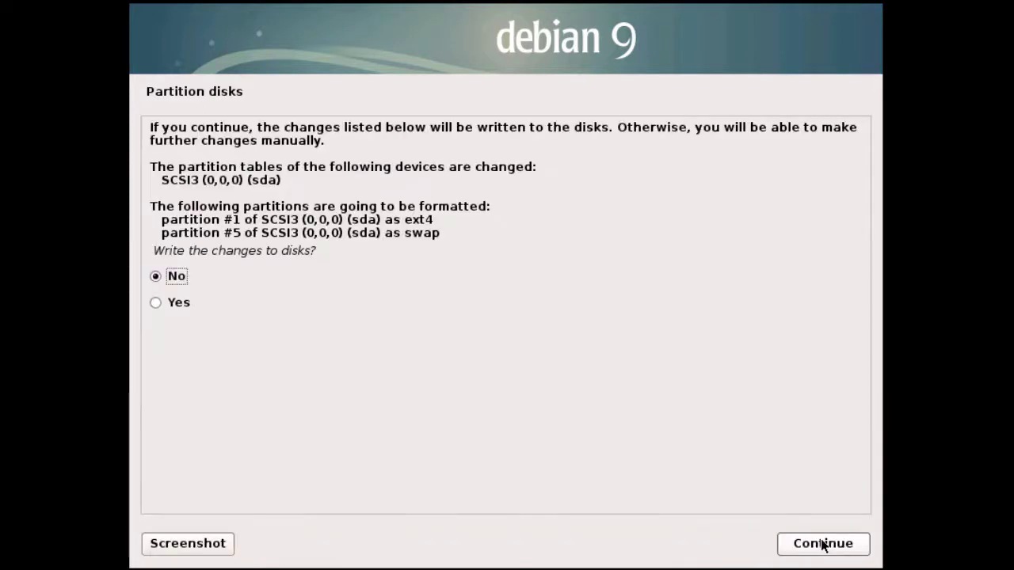
click(177, 308)
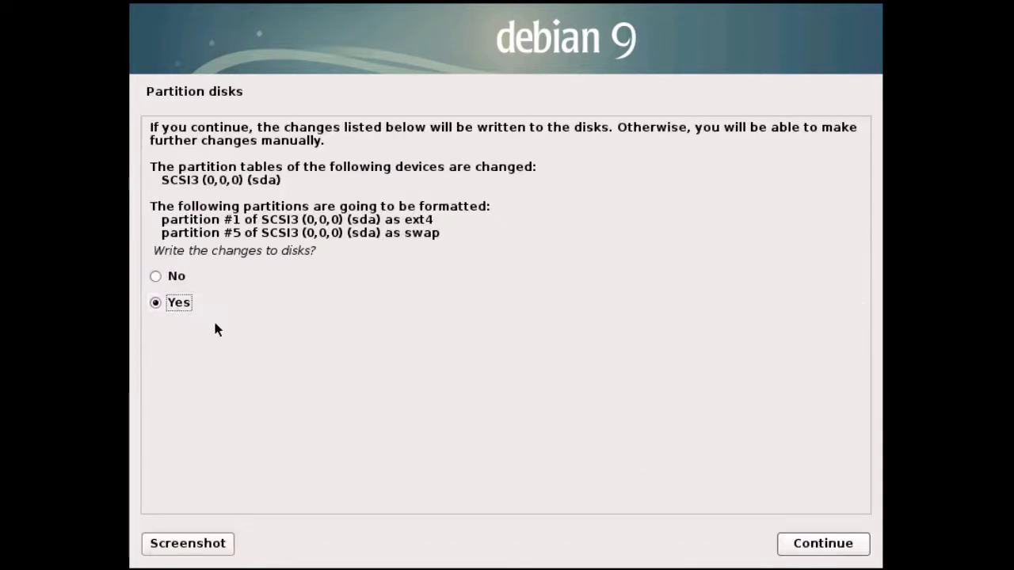
click(810, 544)
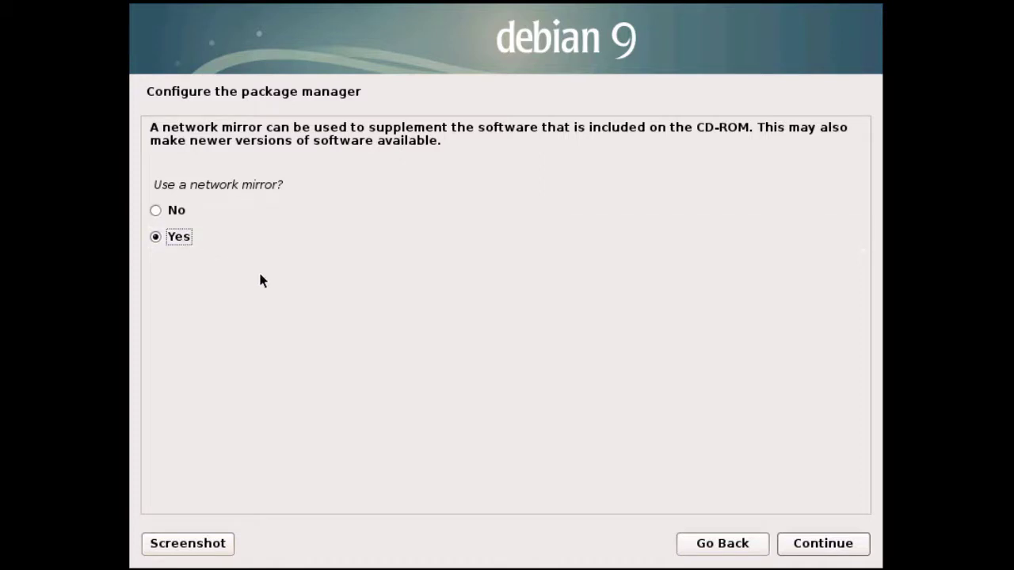
- Use the United States network mirror ftp.us.debian.org for the package manager and leave the HTTP proxy blank
click(810, 554)
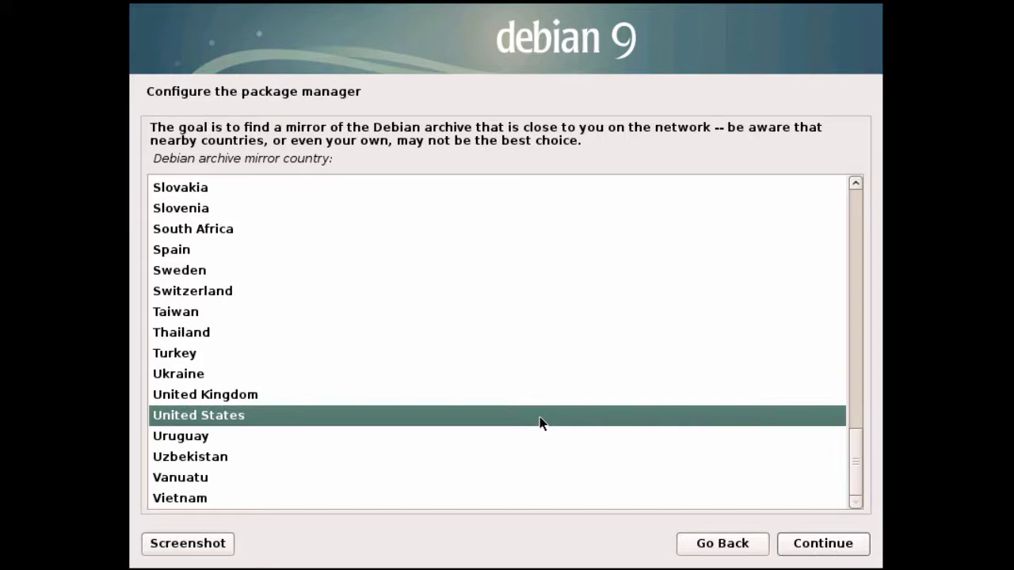
click(800, 542)
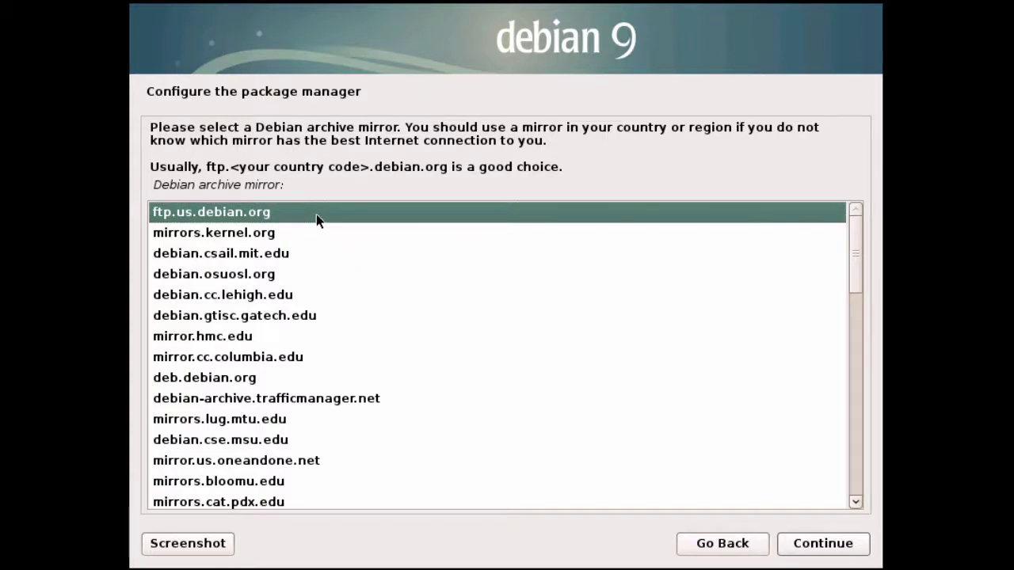
click(804, 547)
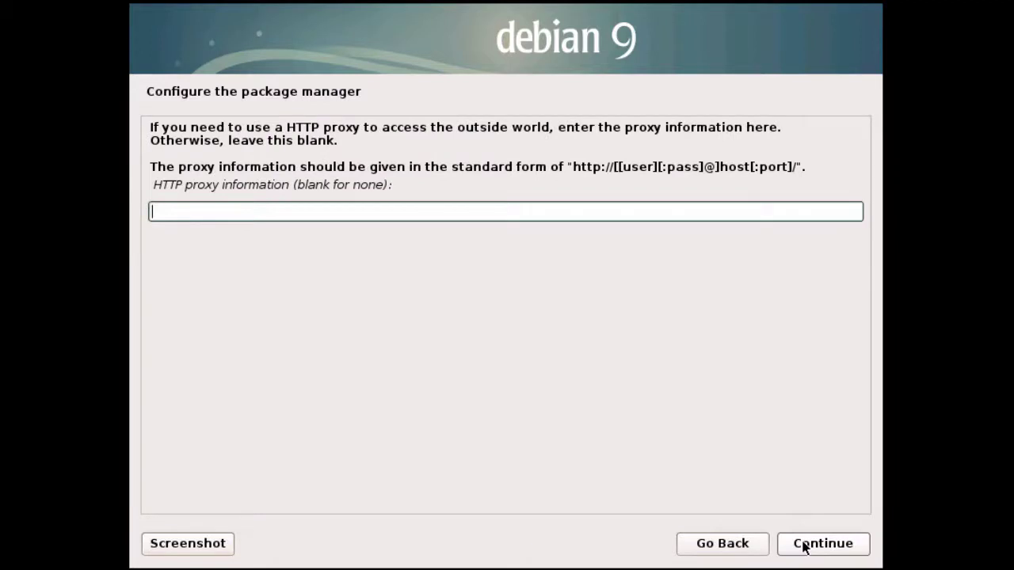
click(804, 546)
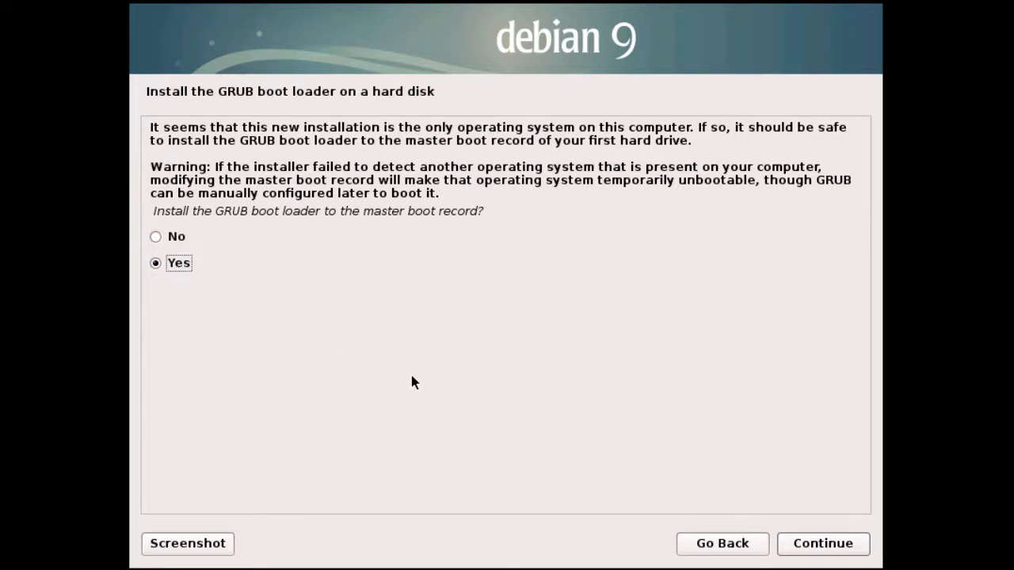
- Install the GRUB boot loader to the master boot record of /dev/sda
click(811, 543)
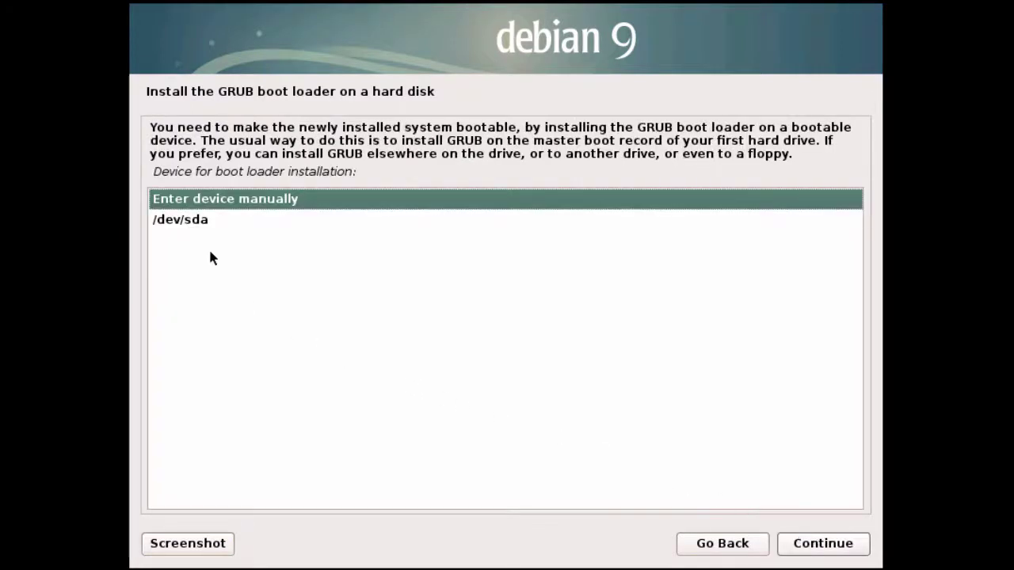
click(203, 225)
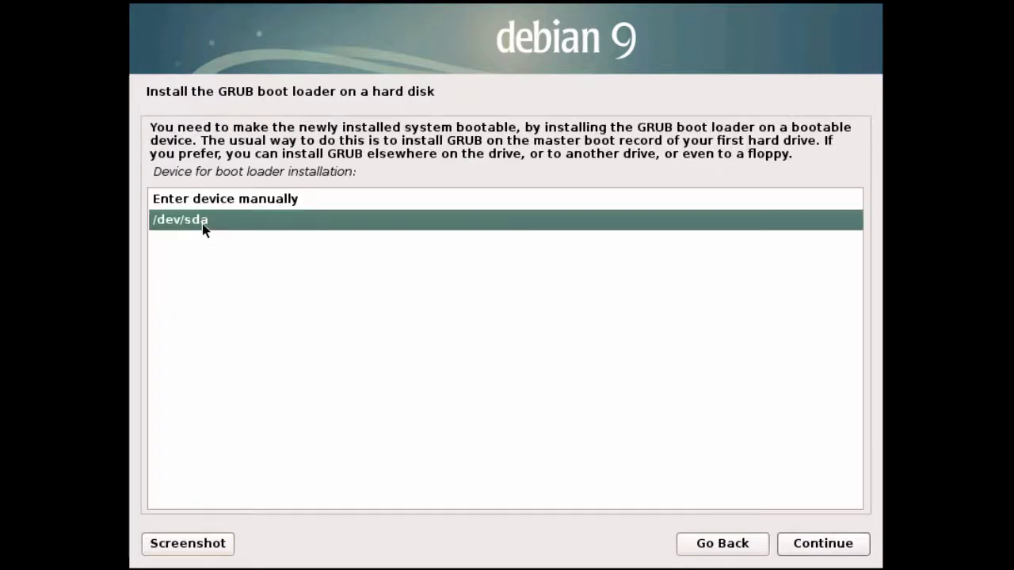
click(817, 548)
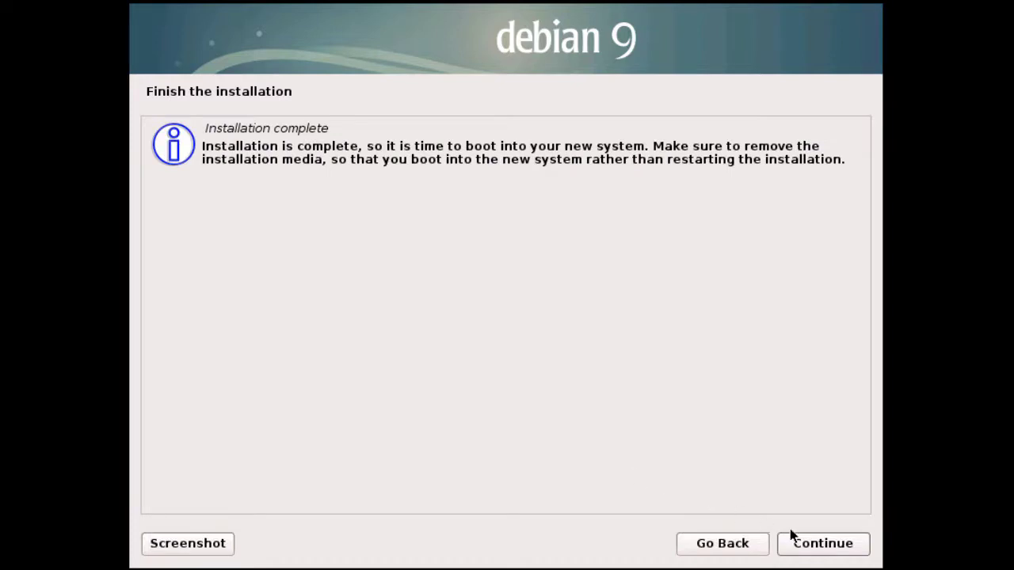
- Finish the installation, restart the virtual machine and boot the Debian GNU/Linux entry
click(822, 546)
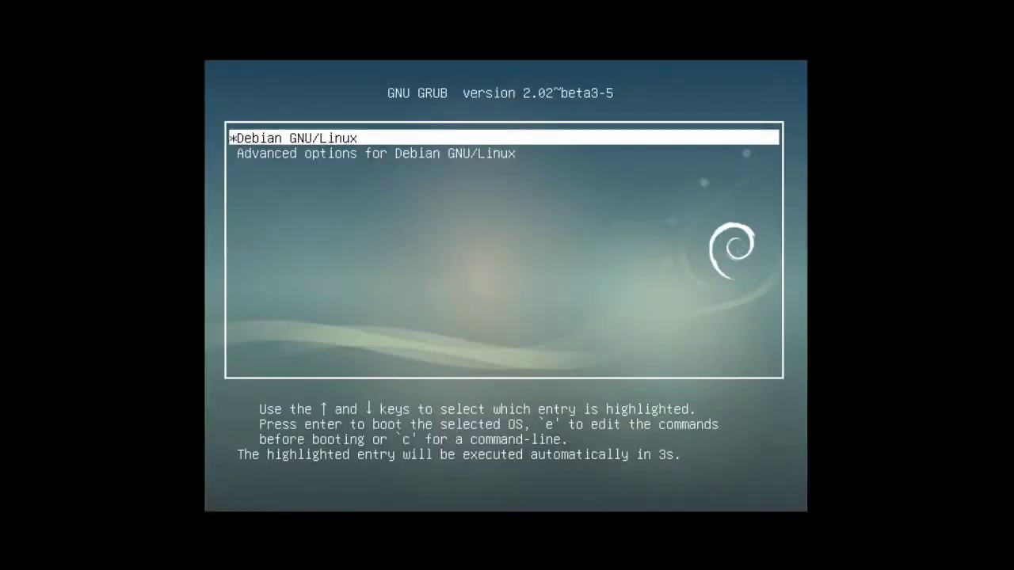
key(Return)
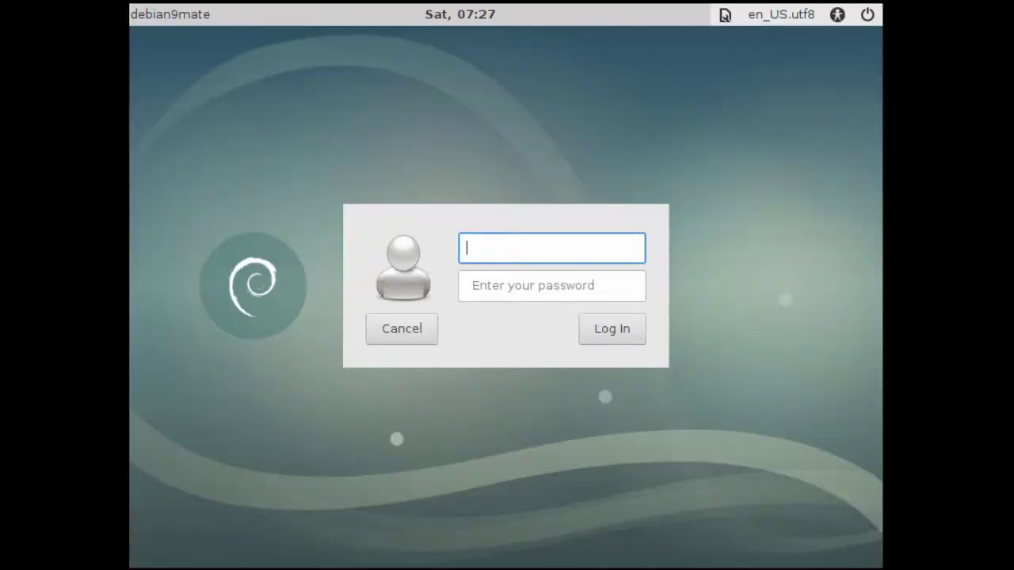
- Log in to the MATE desktop with the new account's username and password
text(john)
key(Return)
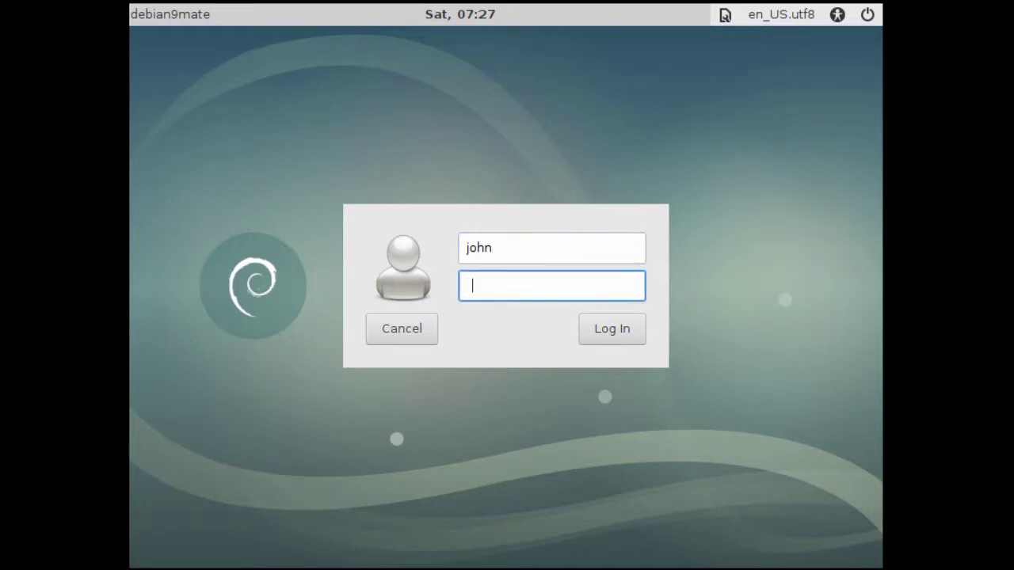
text(•••••••••)
click(621, 334)
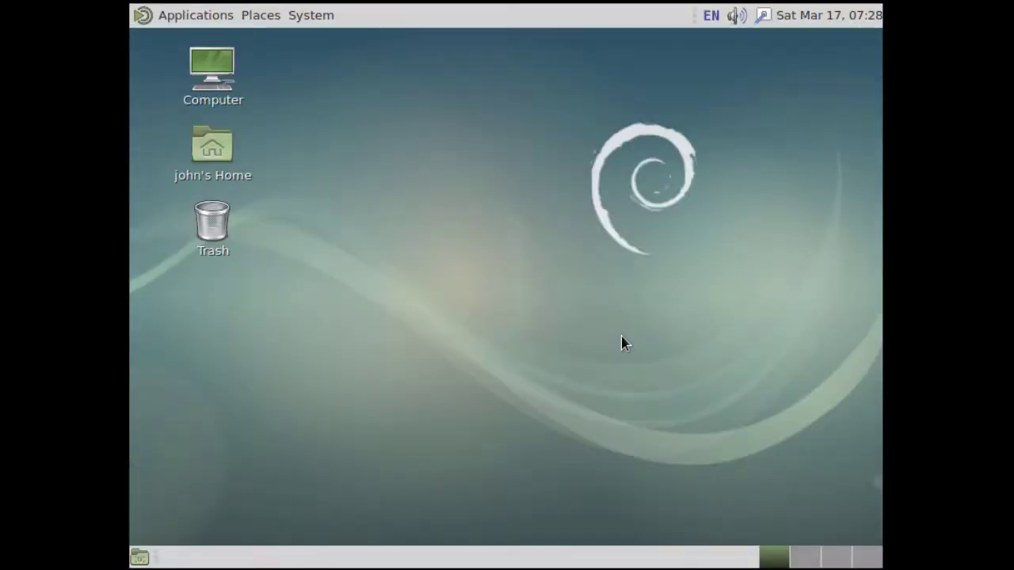
click(175, 22)
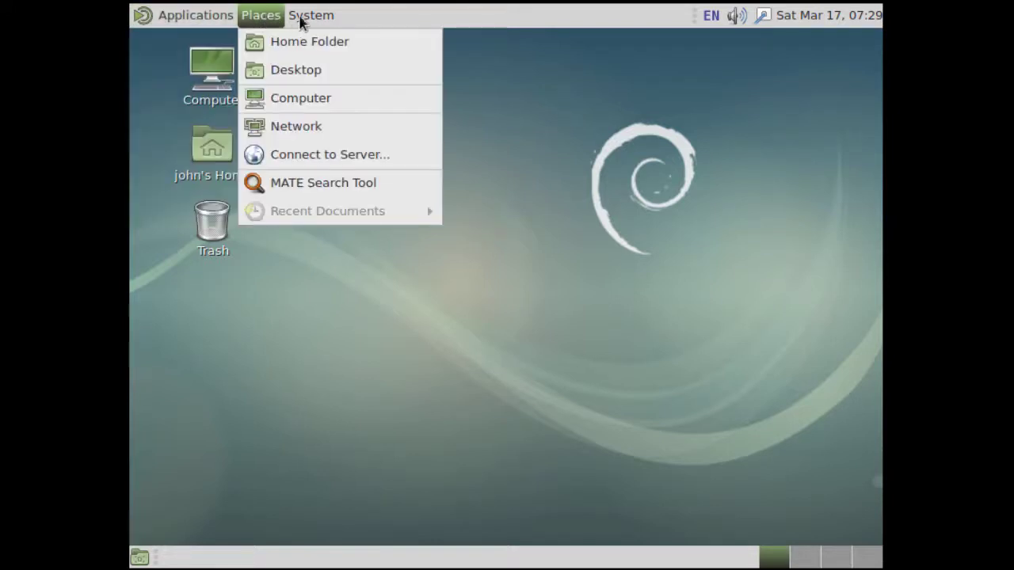
click(575, 294)
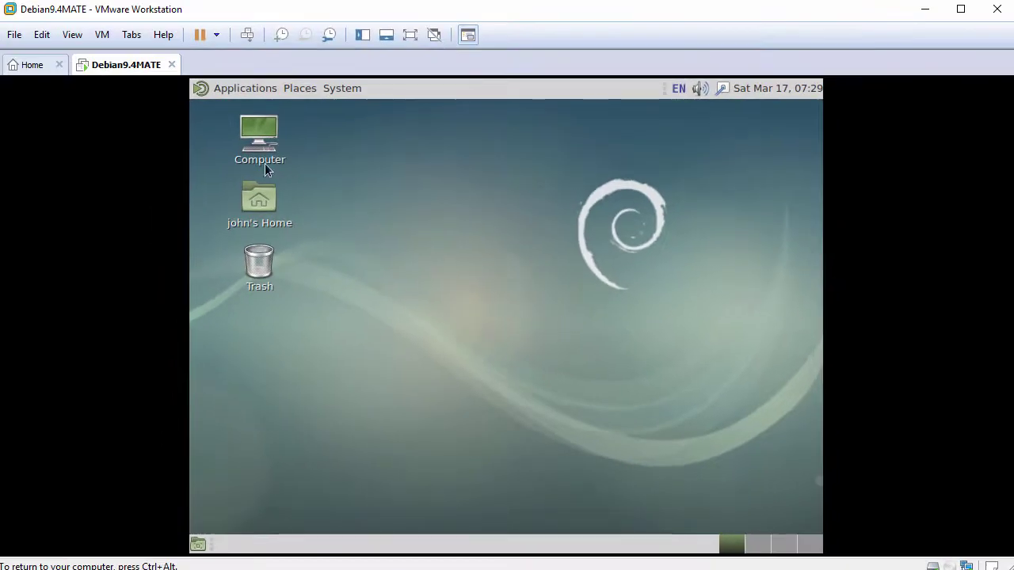
click(78, 38)
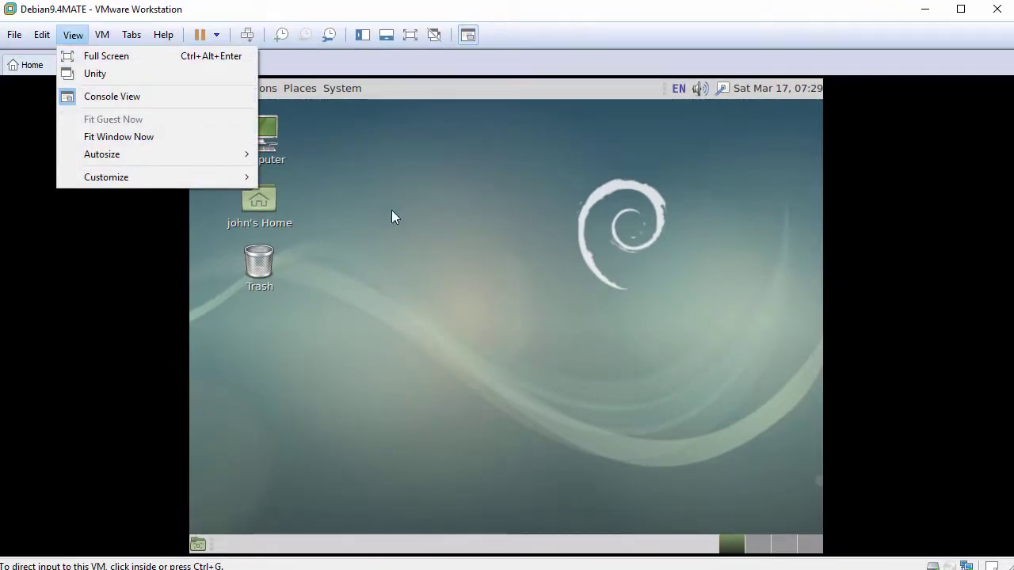
click(451, 229)
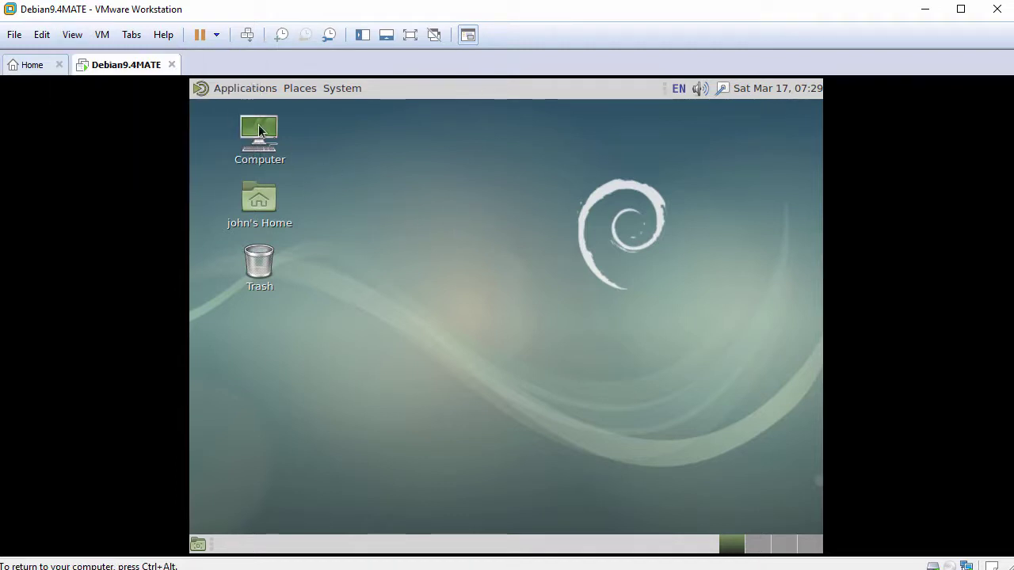
- Open MATE Terminal, enlarge its text and move its window slightly higher on the guest desktop
click(228, 92)
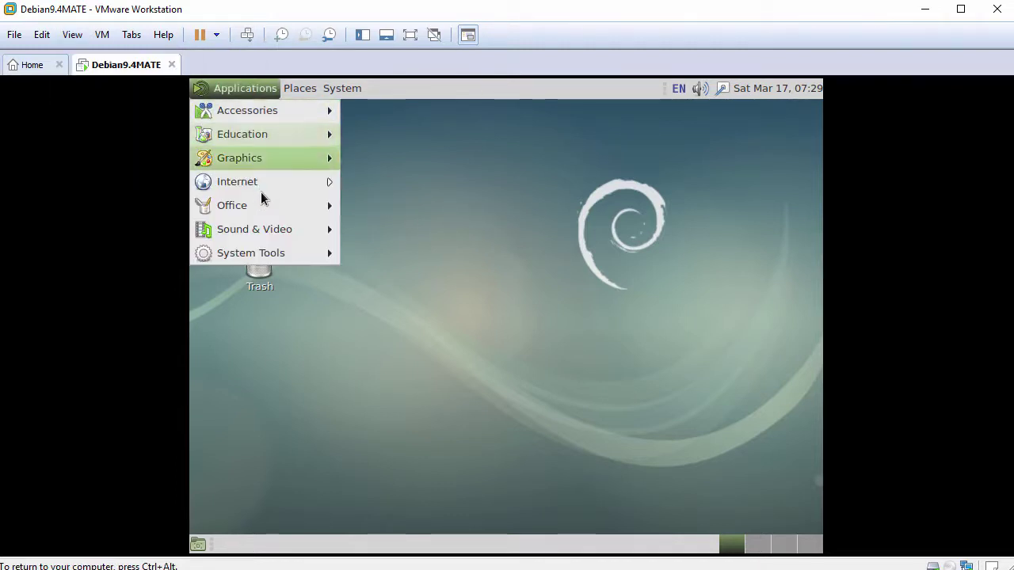
mouse_move(269, 253)
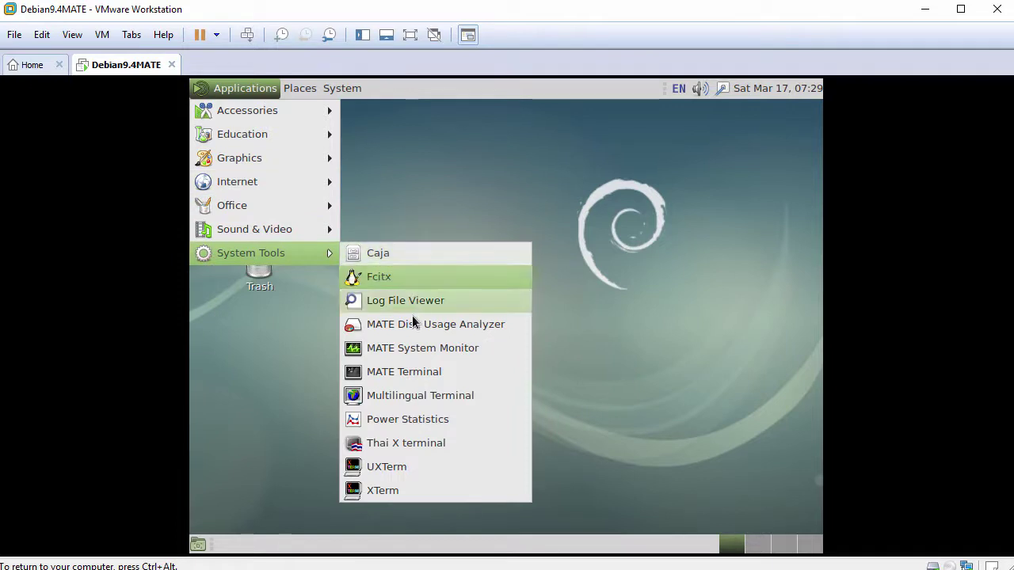
click(418, 372)
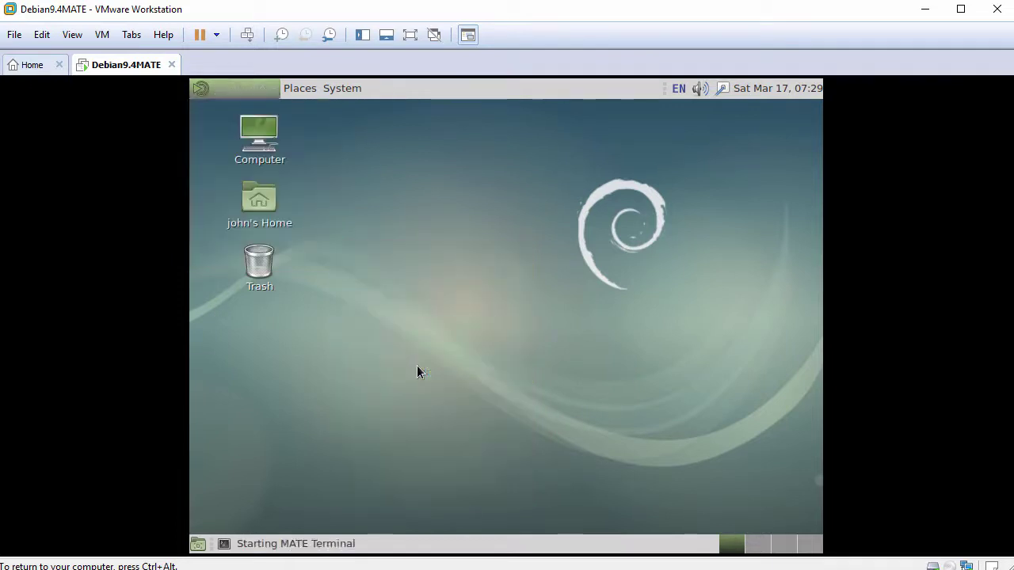
key(ctrl+plus)
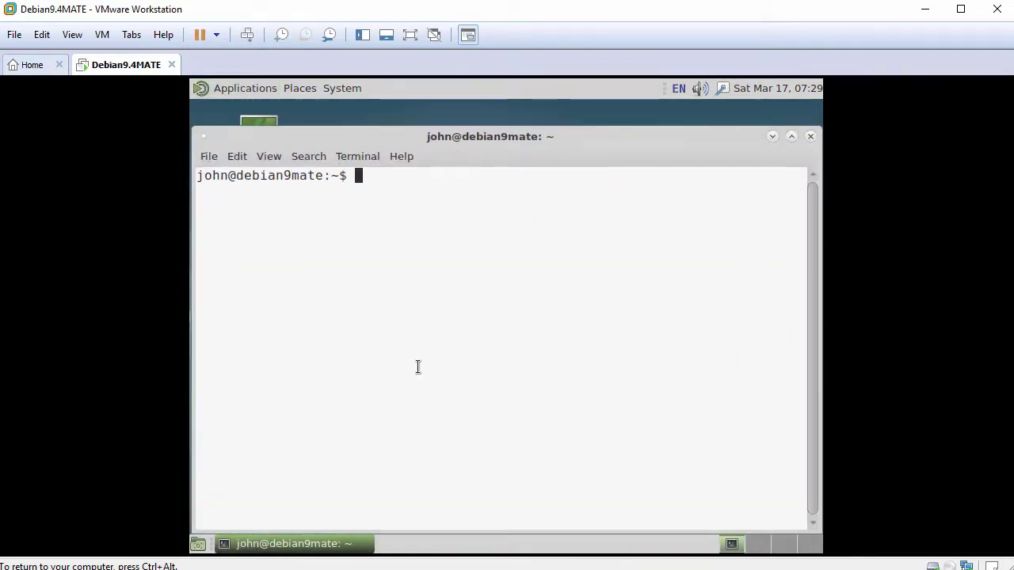
drag(510, 141, 510, 126)
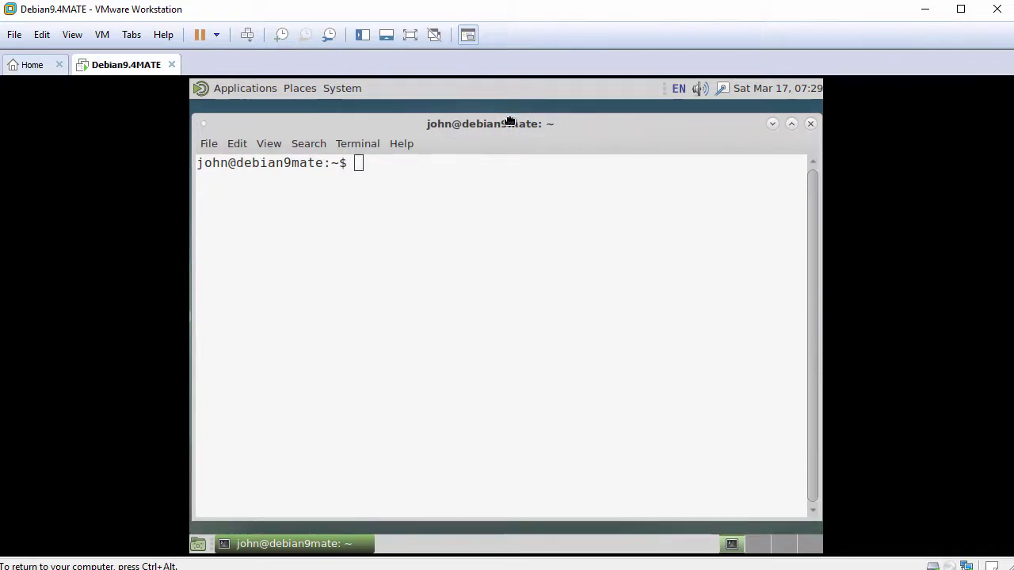
- Run whoami in the terminal to check which account is active
key(Return)
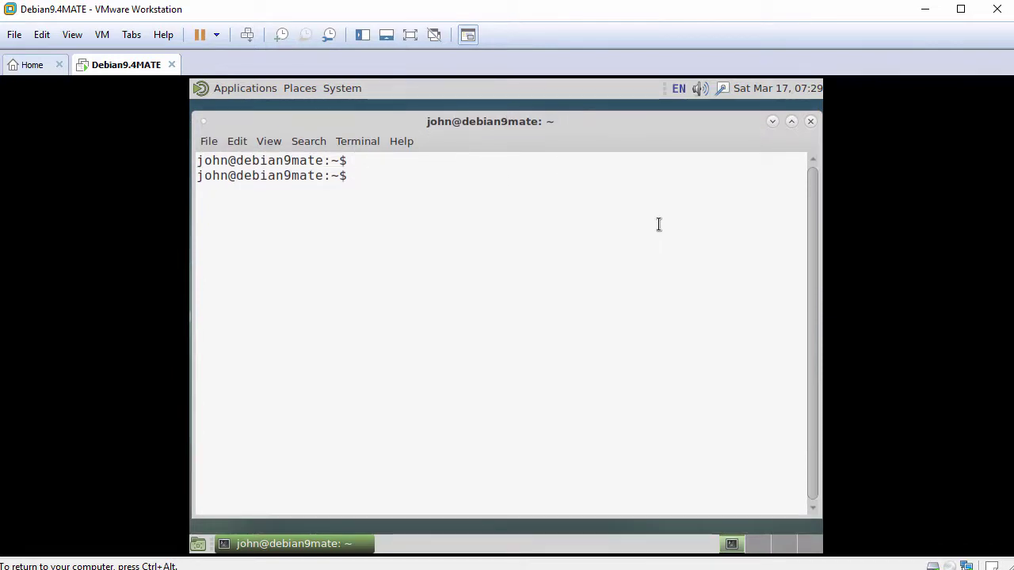
text(whoami)
key(Return)
key(Return)
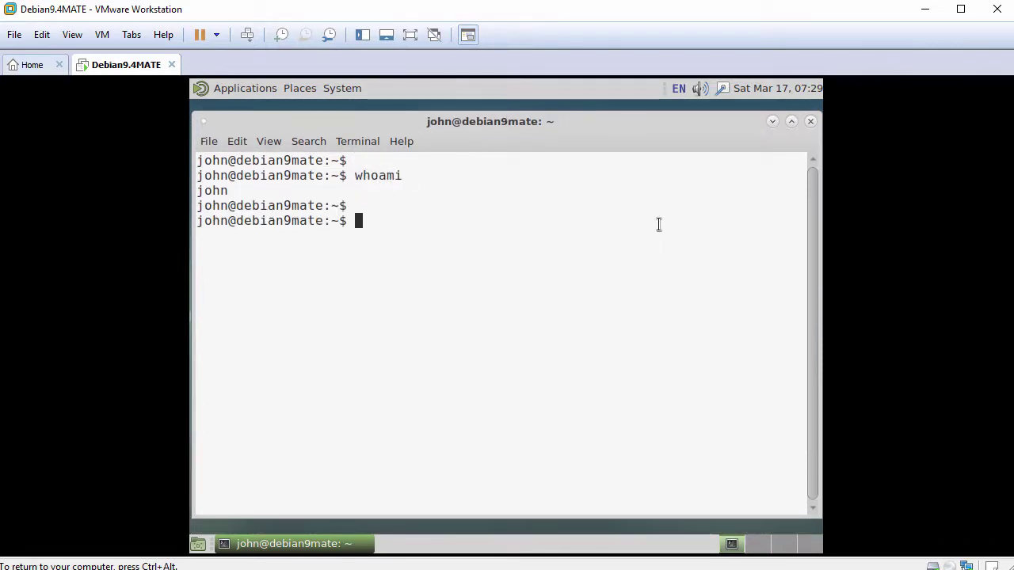
- Switch to the root account with su - and the root password, and check the active account with whoami
text(su -)
key(Return)
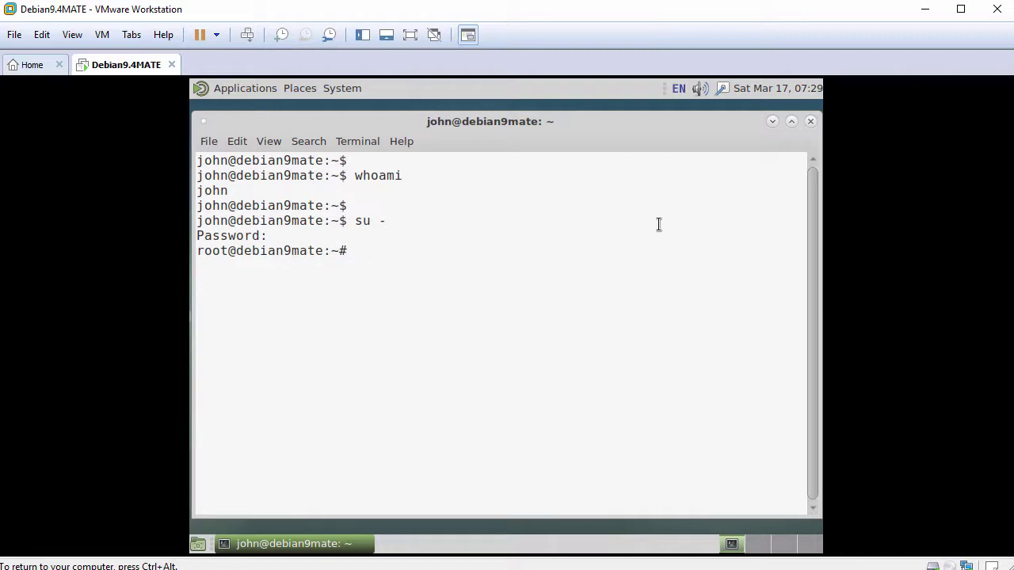
key(Return)
text(whoami)
key(Return)
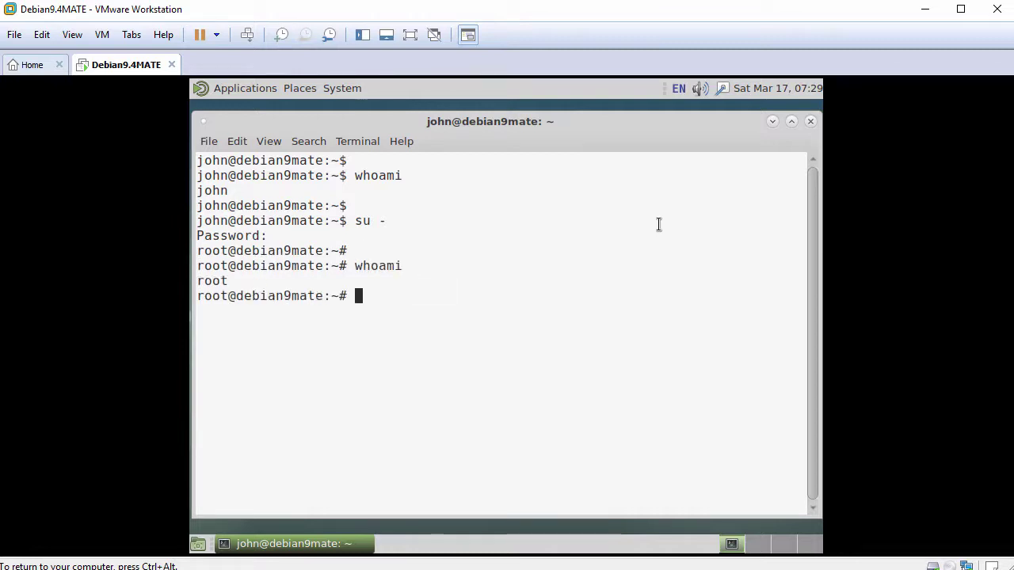
key(Return)
text(ping -c )
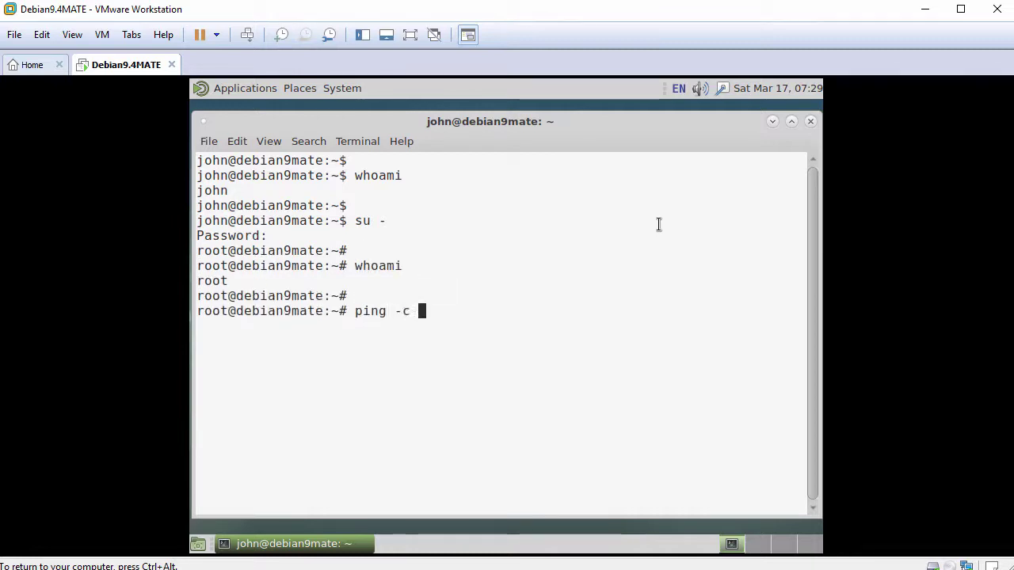
text(3 www.google.)
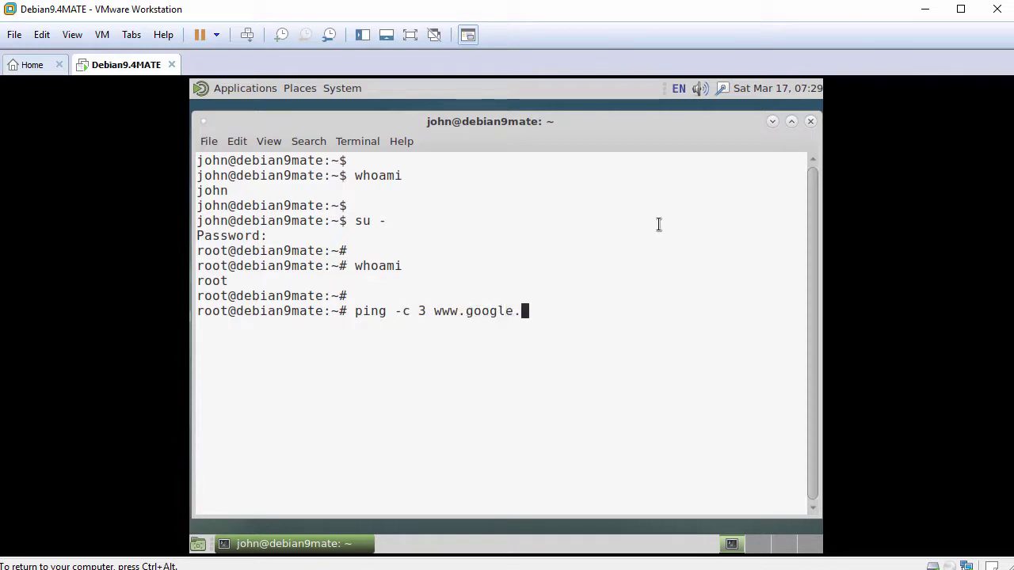
text(com)
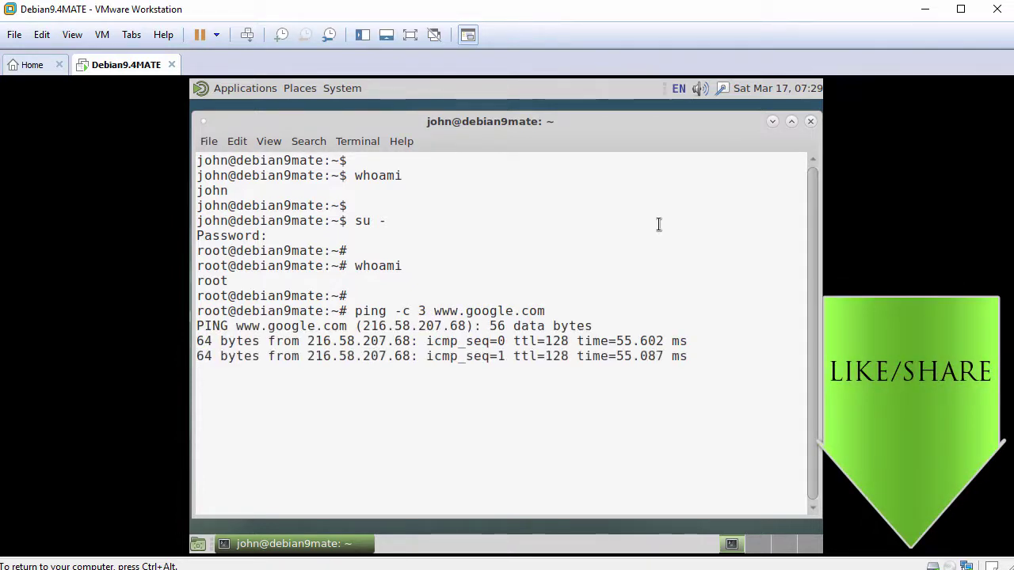
- Refresh the package lists with apt update
key(Return)
text(apt update)
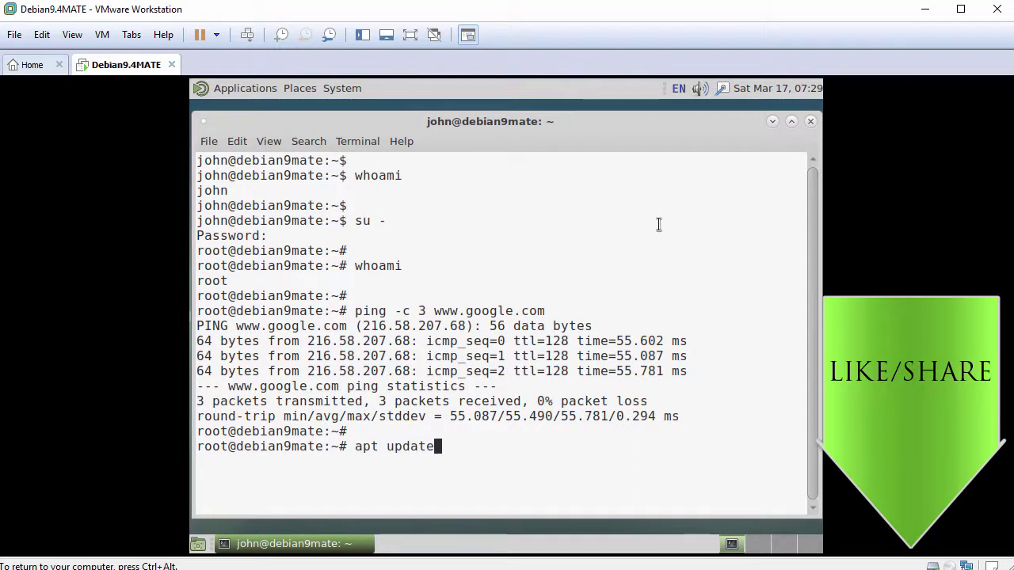
key(Return)
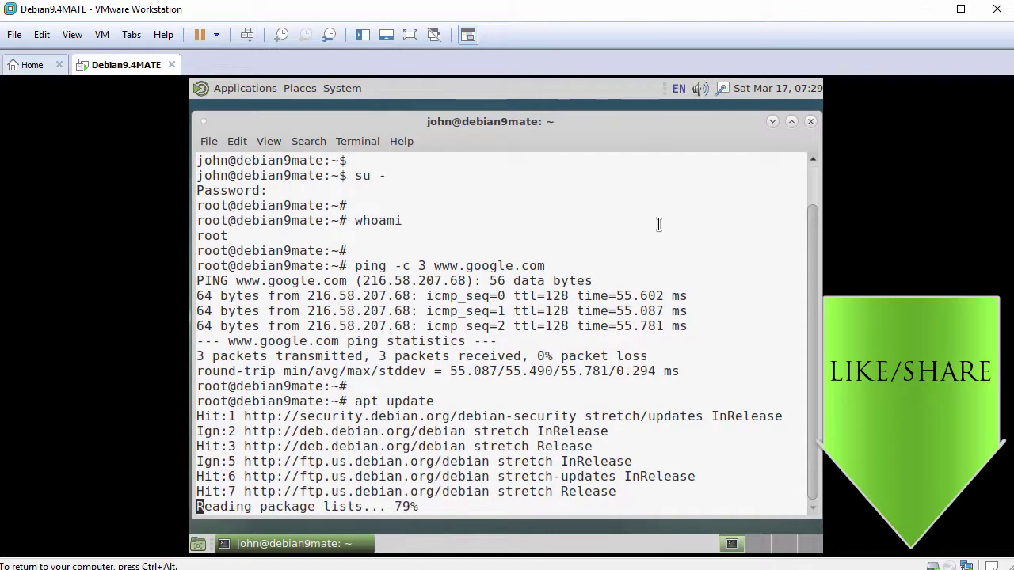
key(Return)
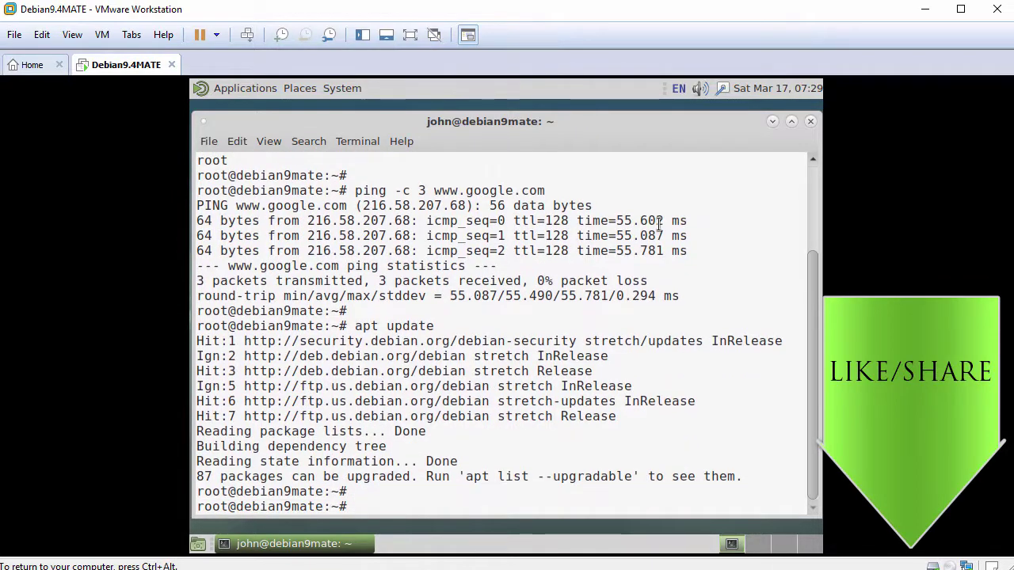
- Install the open-vm-tools-desktop package with apt and agree to continue with its additional packages
text(apt install o)
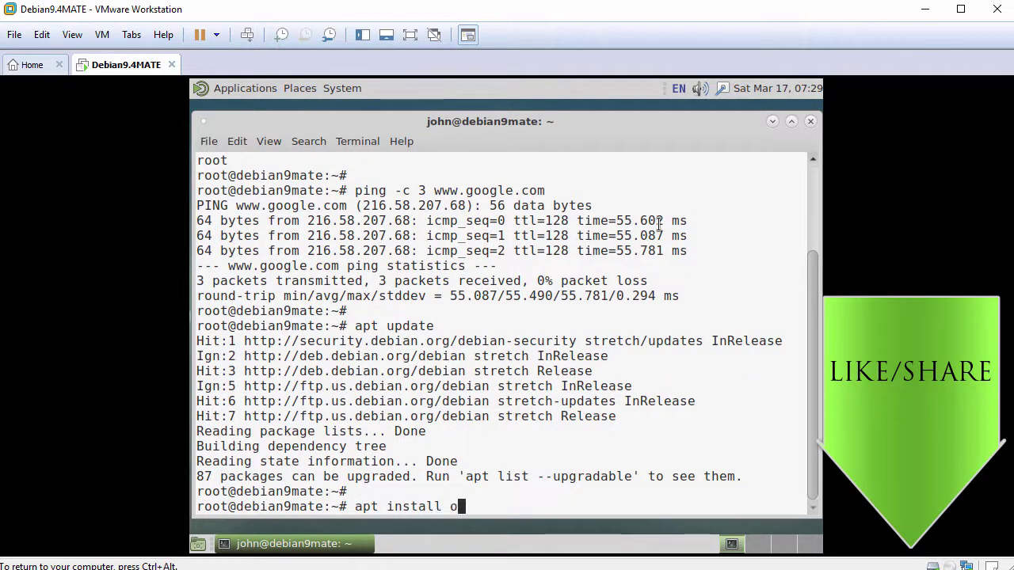
text(pen-vm-too)
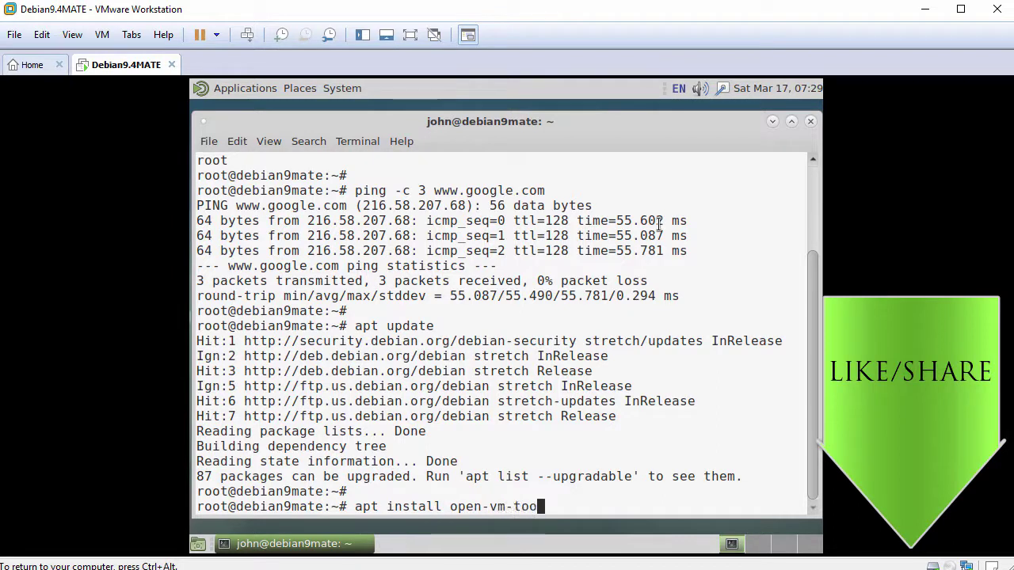
text(ls-desktop)
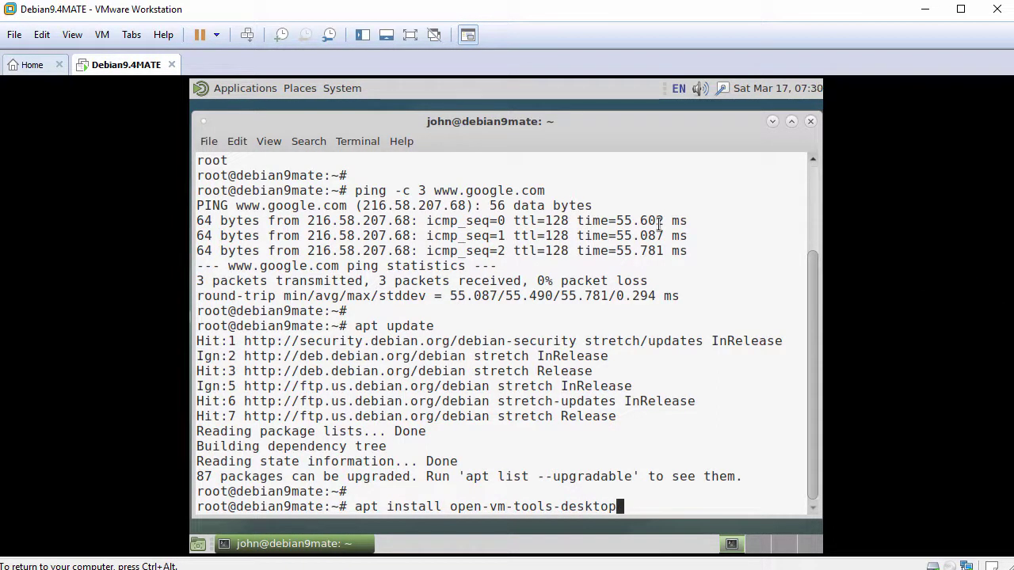
key(Return)
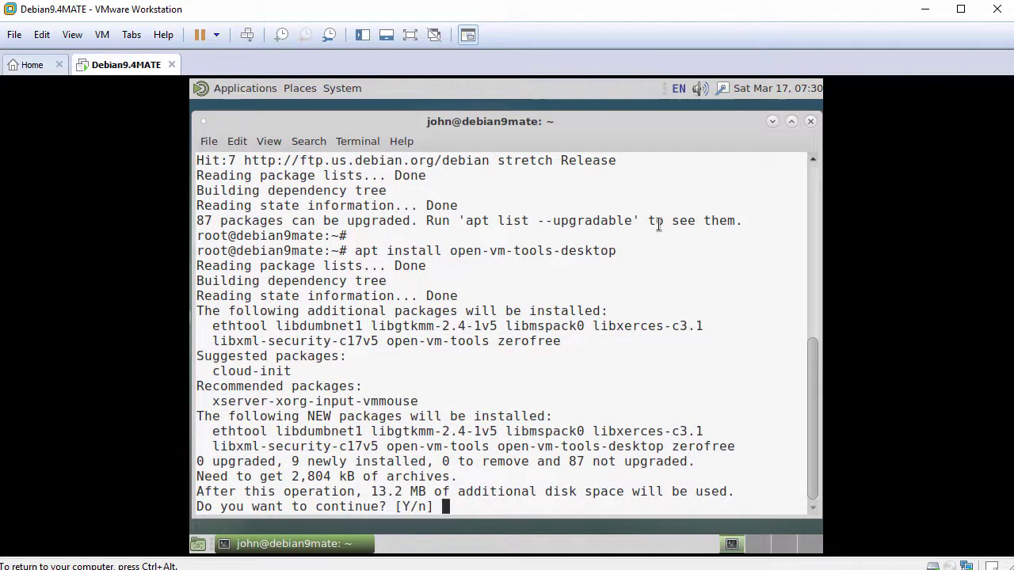
text(y)
key(Return)
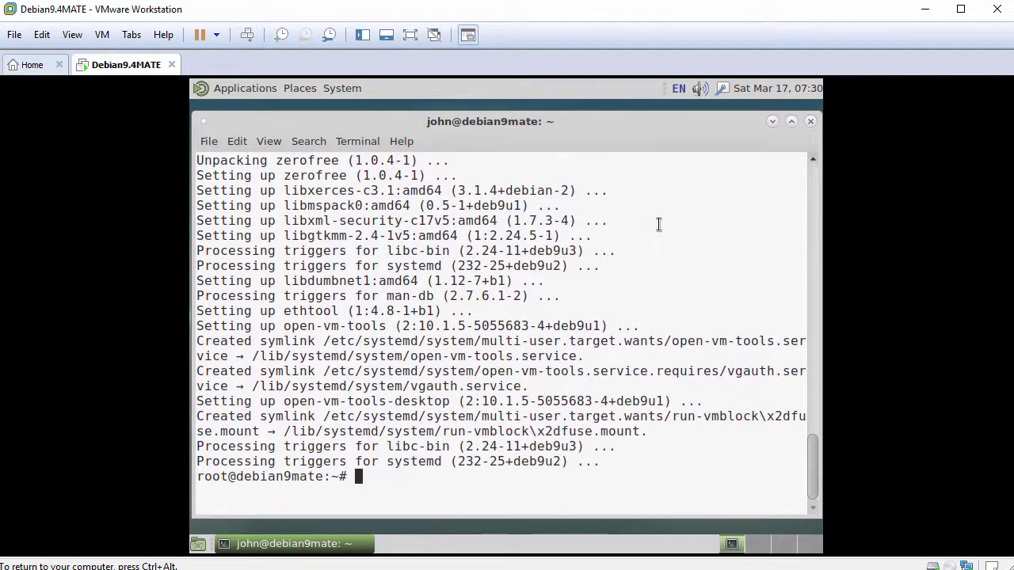
- Reboot the virtual machine into Debian GNU/Linux and log back in with the account's username and password
key(Return)
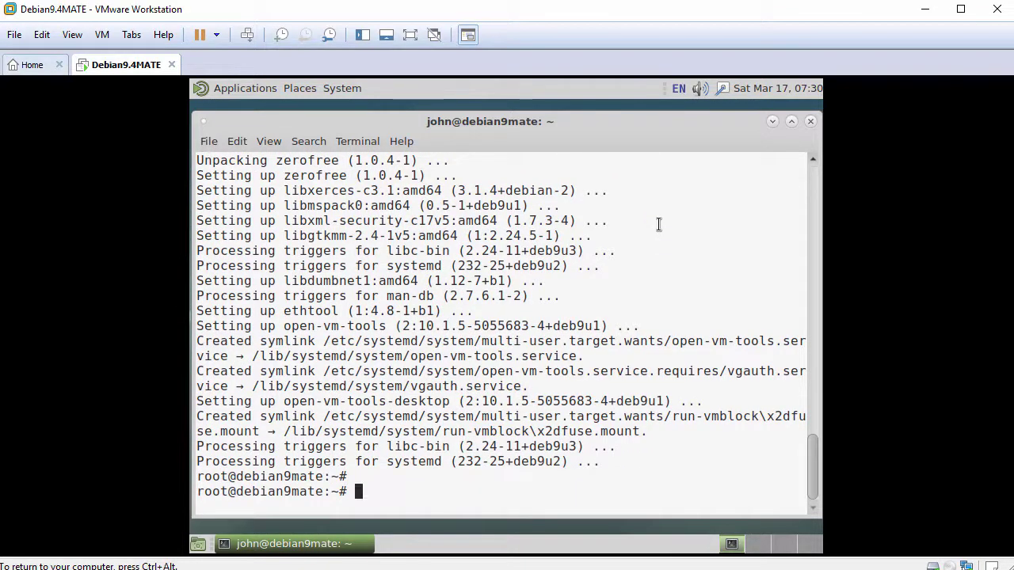
text(reboot)
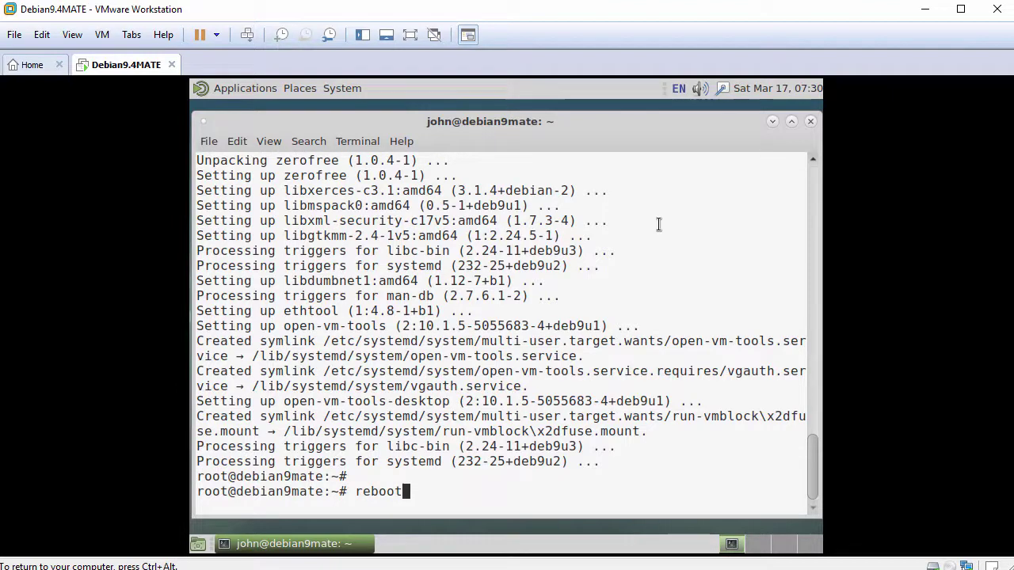
key(Return)
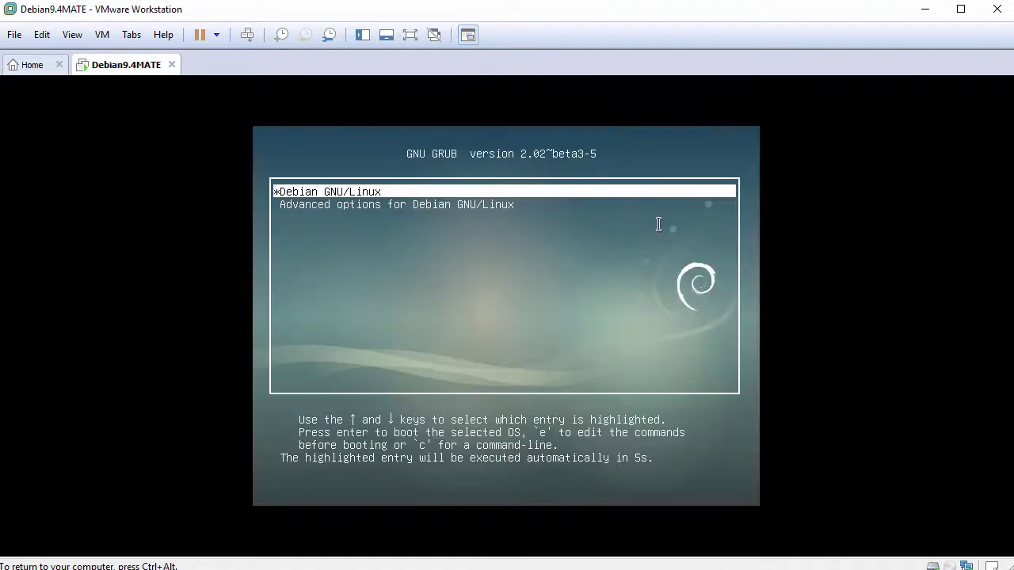
key(Return)
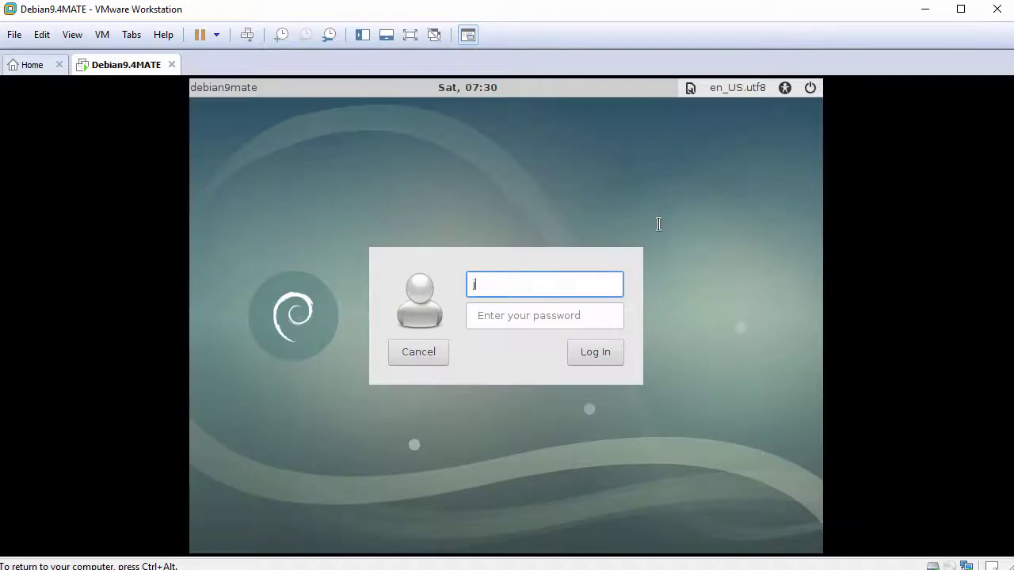
key(Tab)
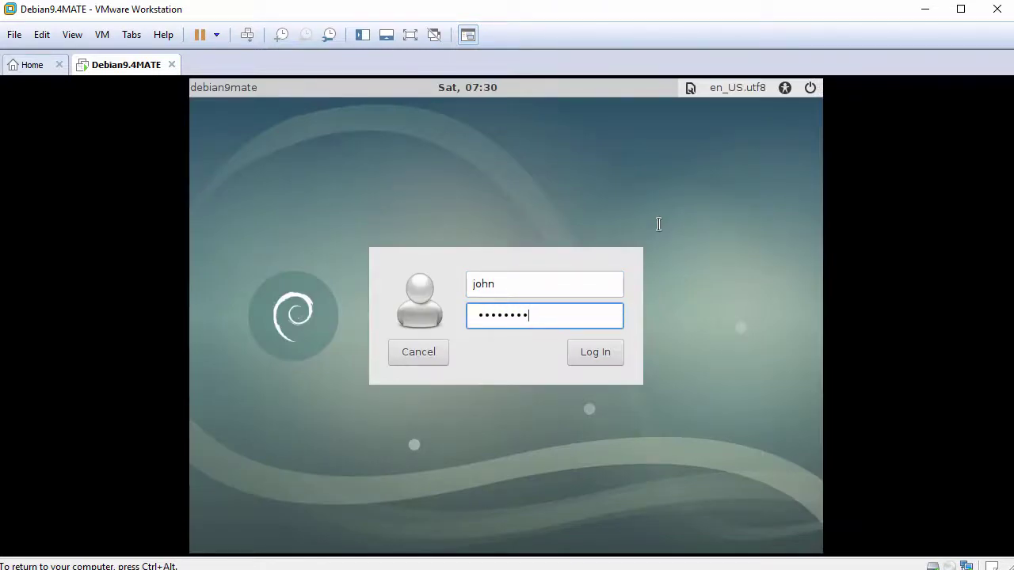
key(Return)
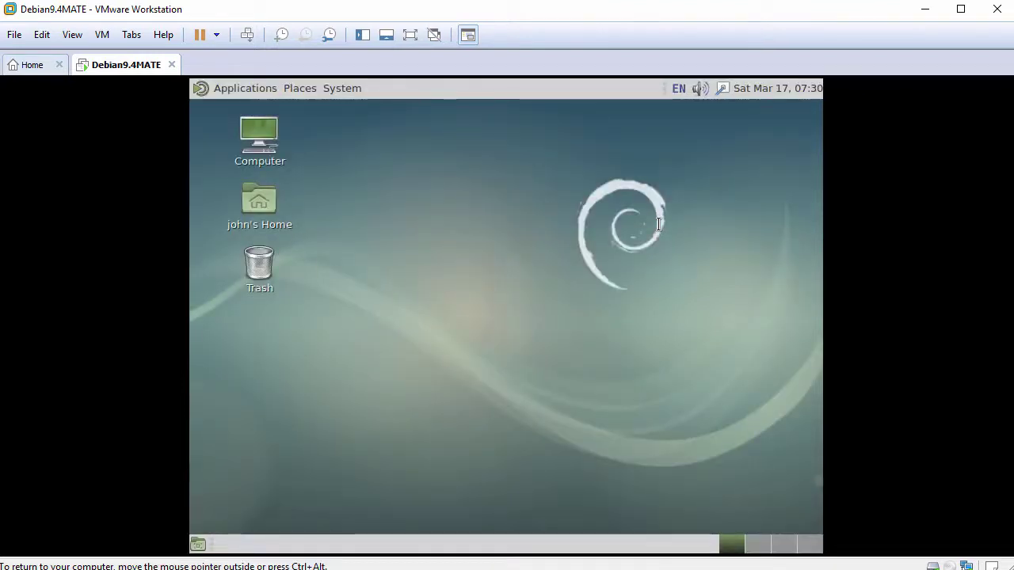
- Fit the guest display to the VMware Workstation window with Fit Guest Now
click(73, 35)
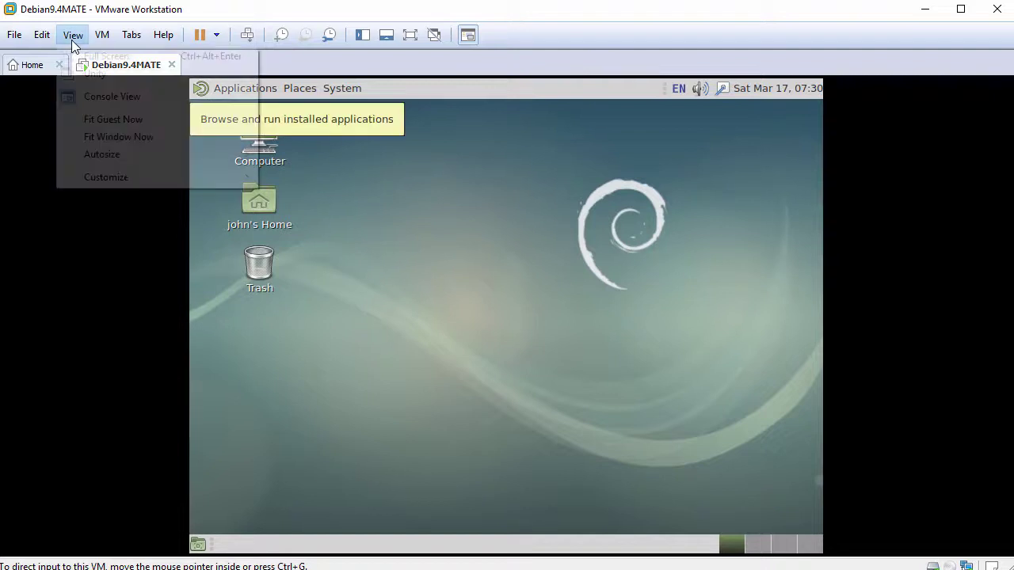
click(143, 121)
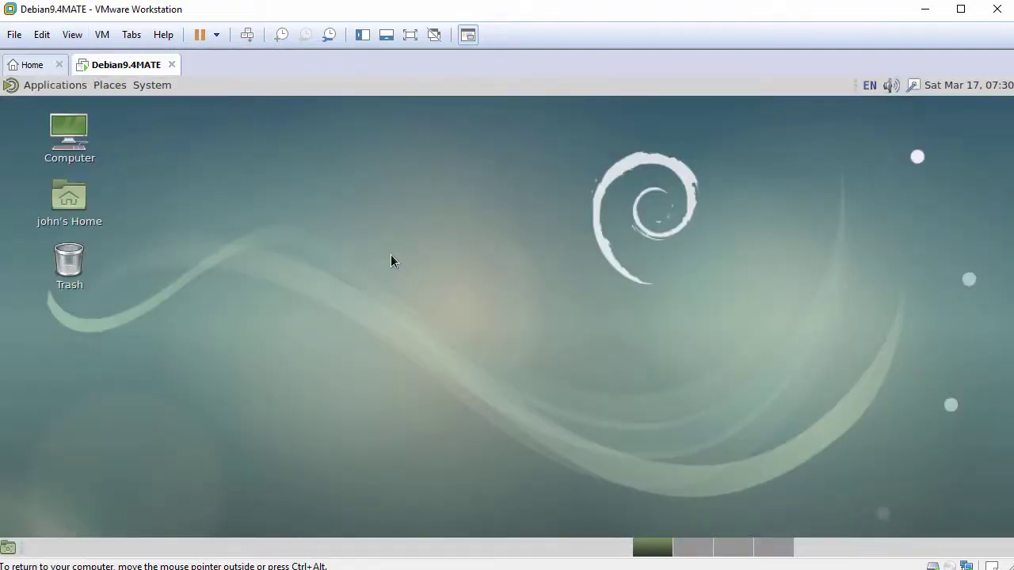
- Open the account's home folder in the guest and copy FileFromHost.txt into it from the host
click(85, 202)
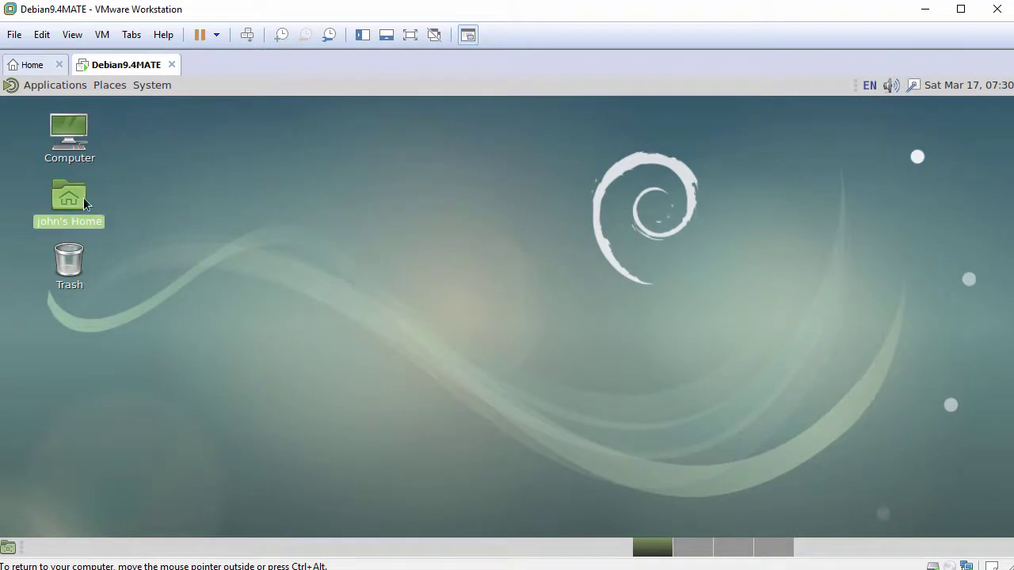
double_click(85, 203)
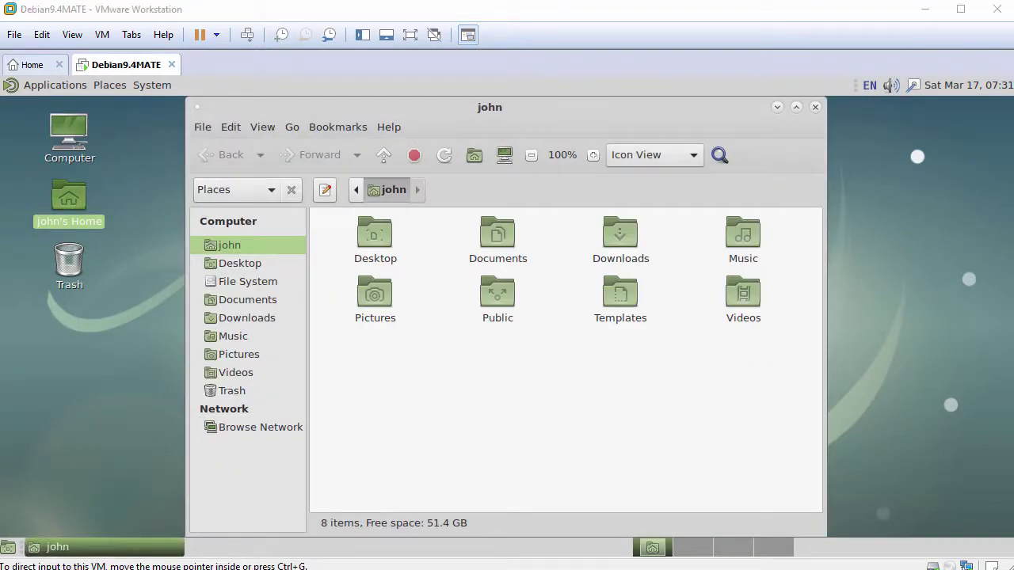
drag(113, 278, 513, 385)
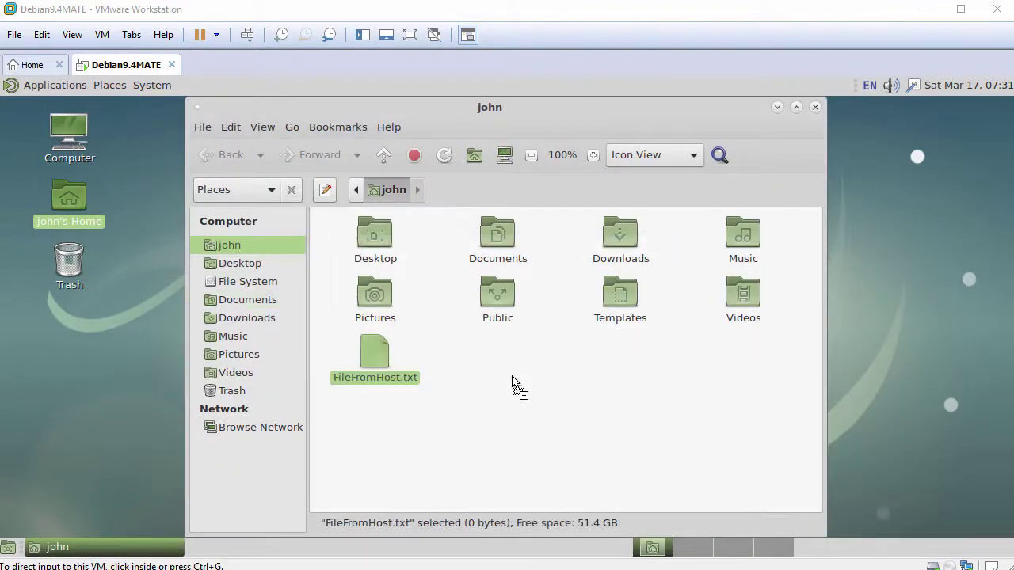
- Display the contents of FileFromHost.txt in the text editor and paste the host clipboard text into it
click(337, 400)
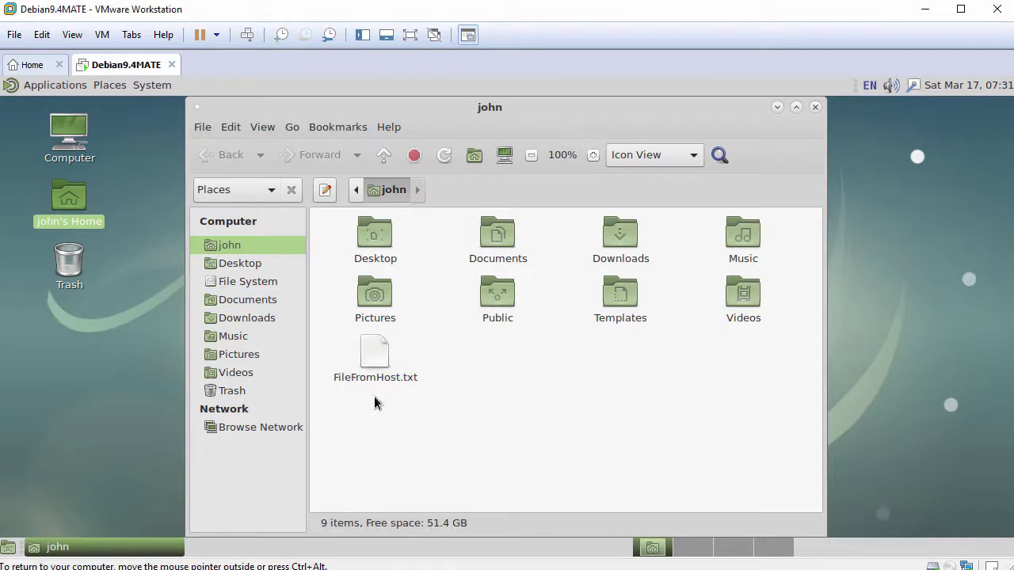
double_click(375, 356)
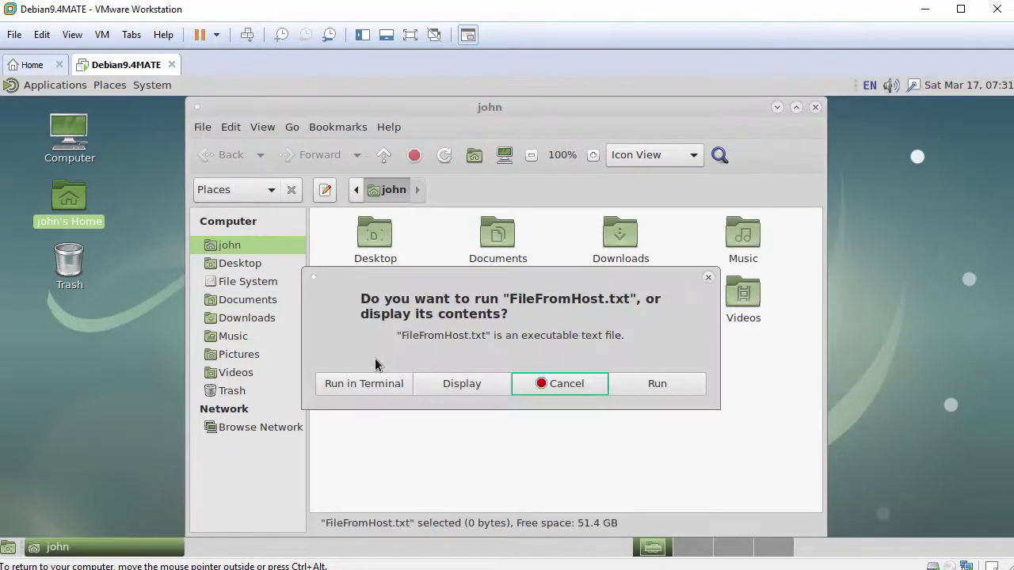
click(449, 384)
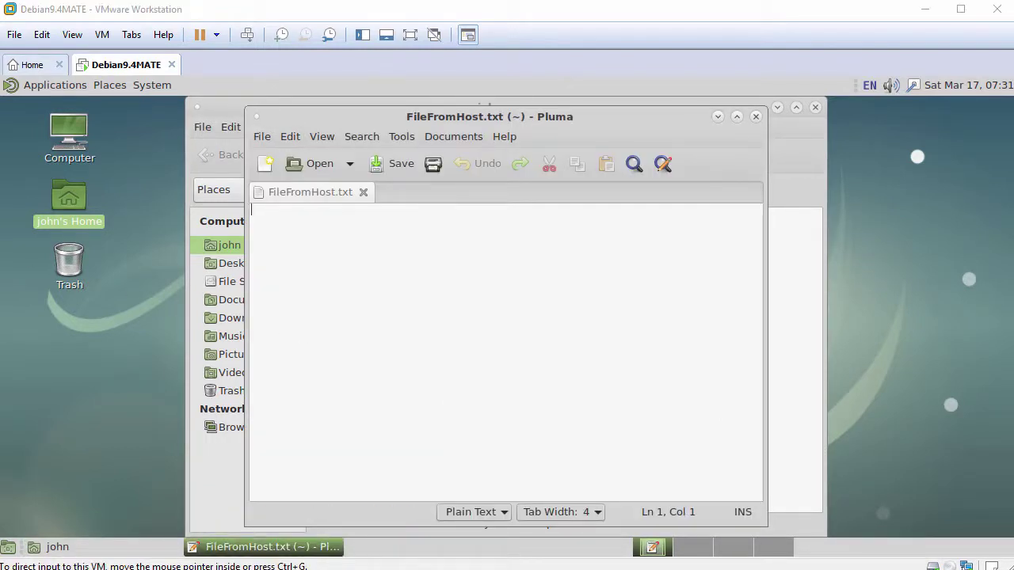
right_click(444, 243)
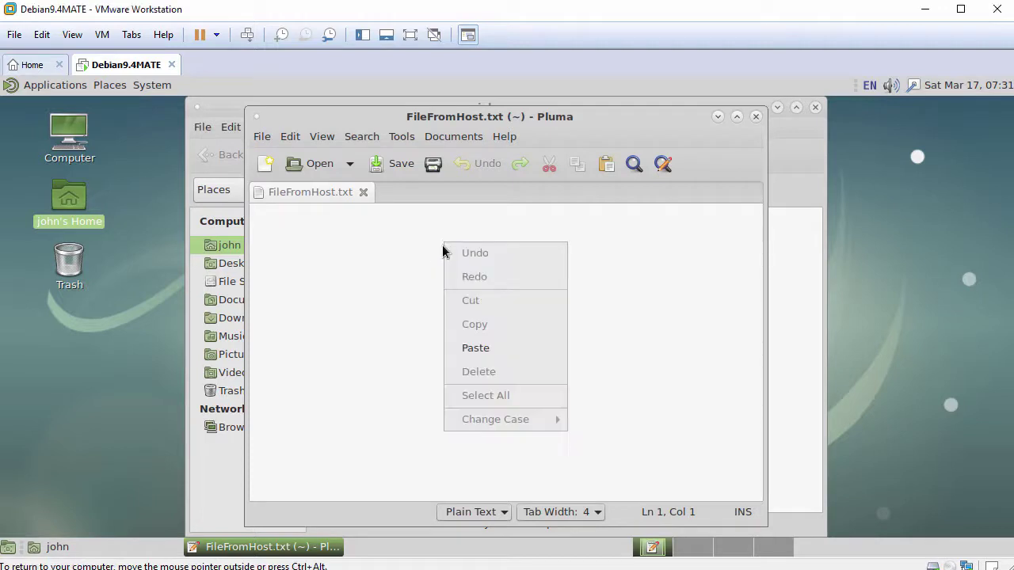
click(475, 347)
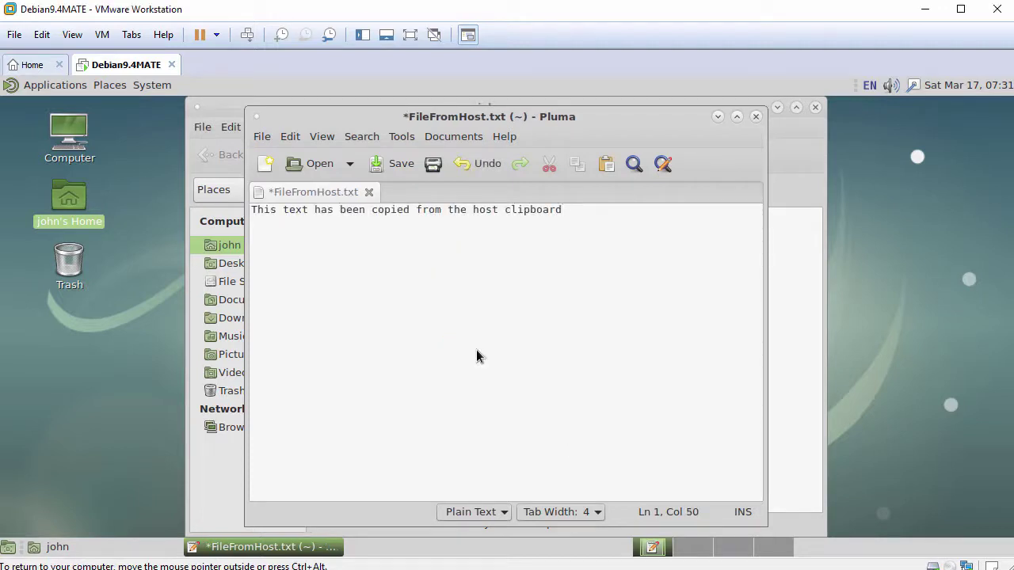
- Select the pasted line to check it, then close FileFromHost.txt without saving and close the home folder window
drag(252, 210, 550, 218)
click(615, 217)
click(754, 117)
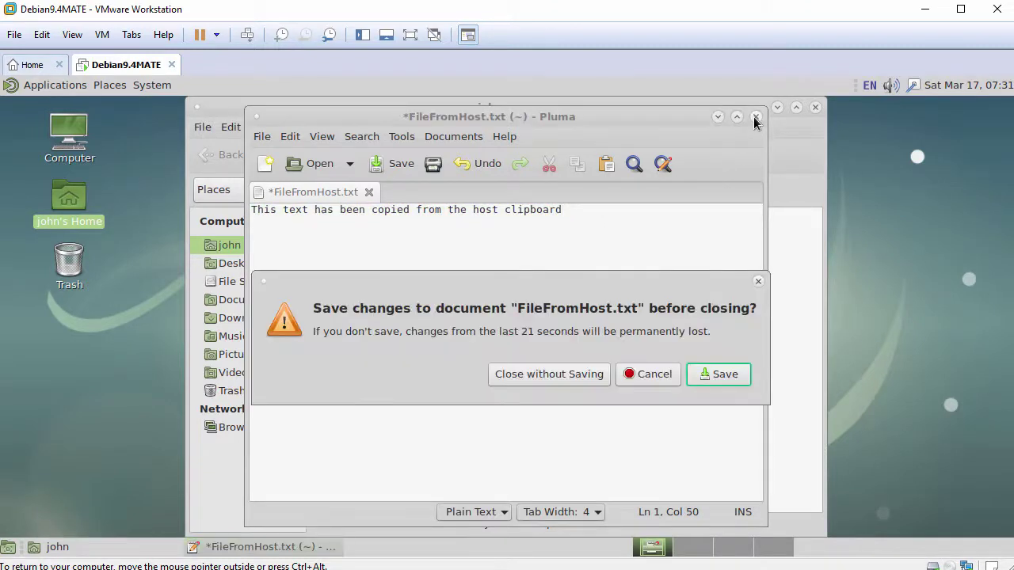
click(585, 373)
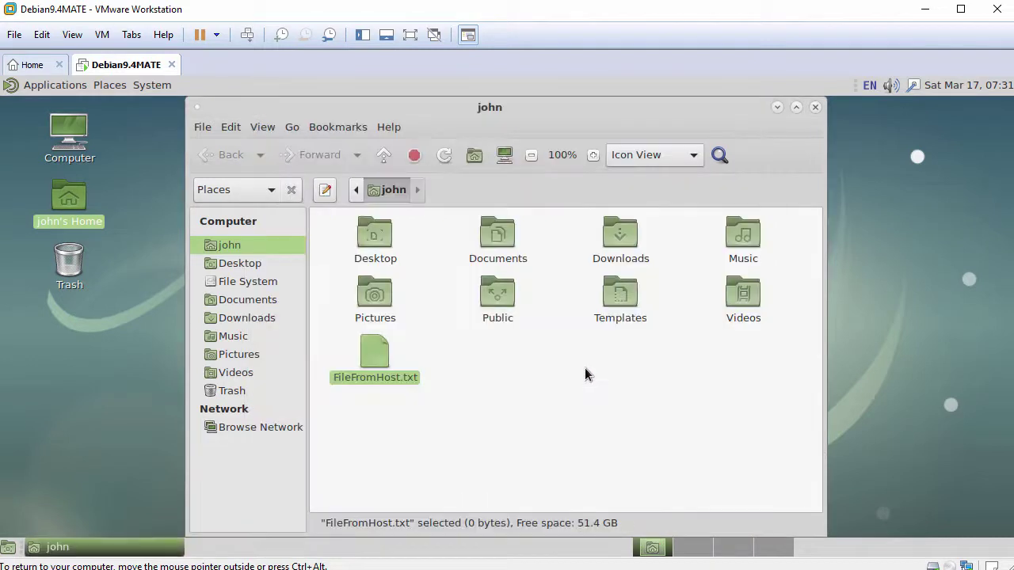
click(815, 108)
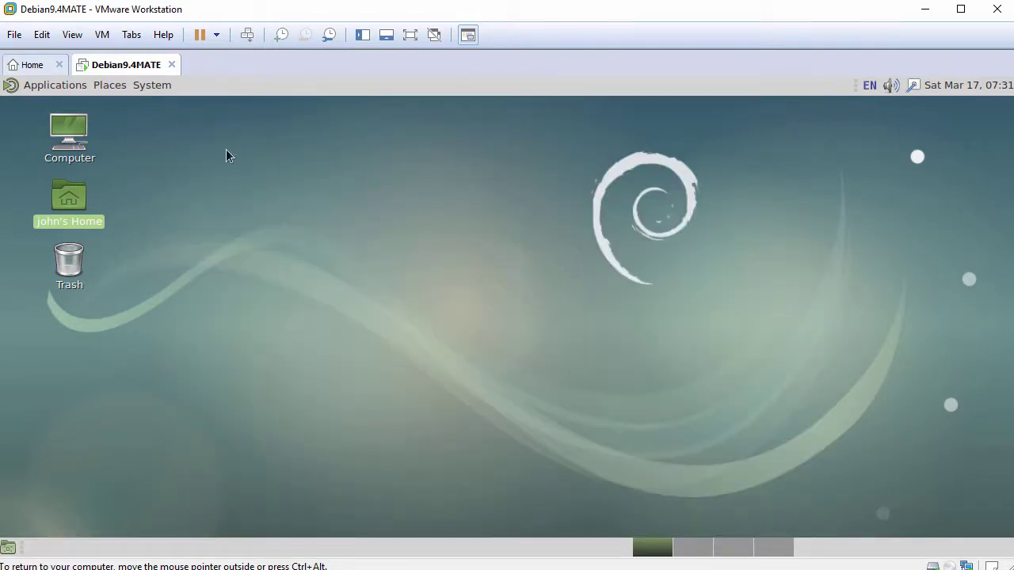
- Open MATE Terminal and reposition and widen its window so that long output lines fit
click(57, 85)
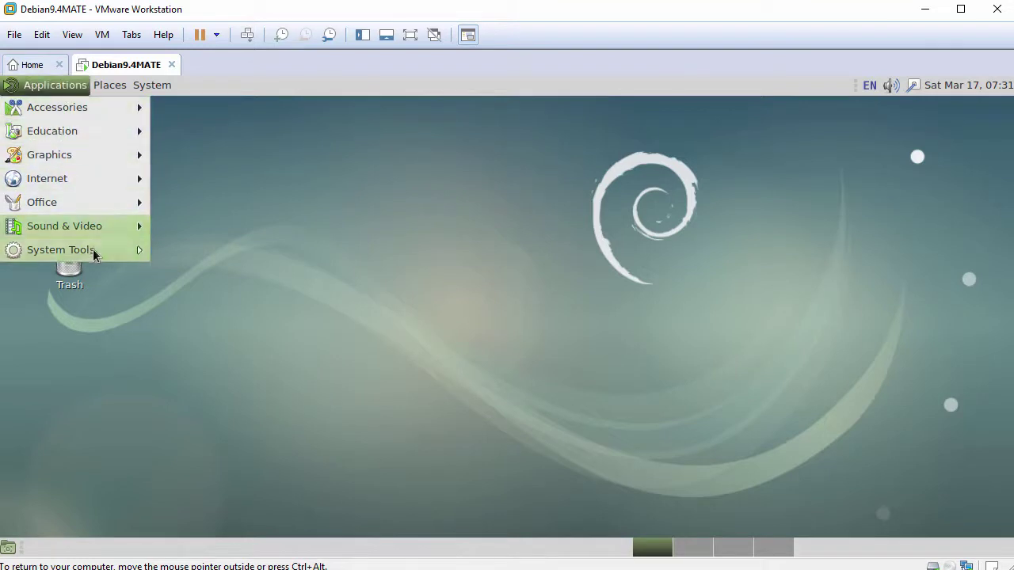
mouse_move(106, 255)
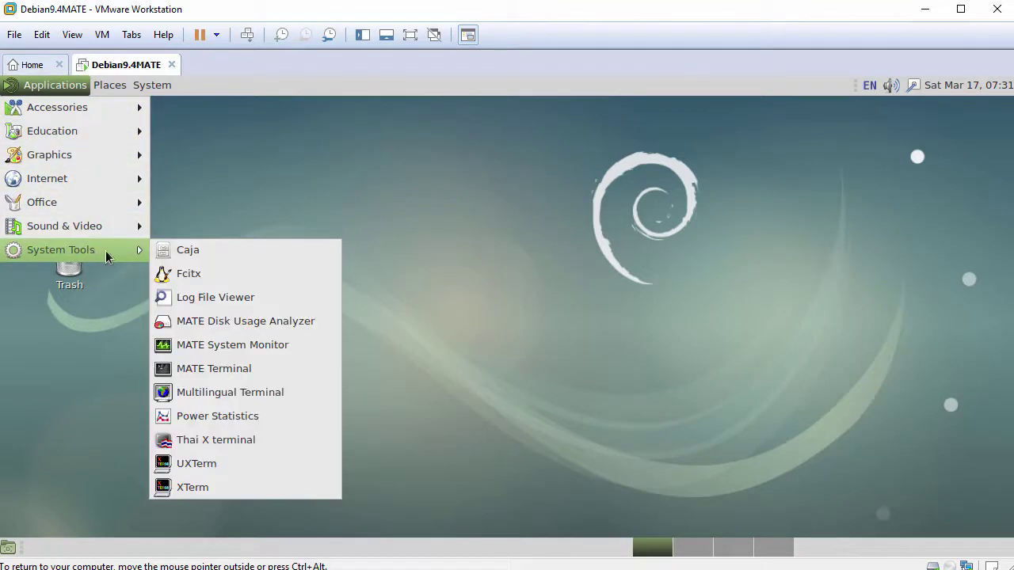
click(279, 365)
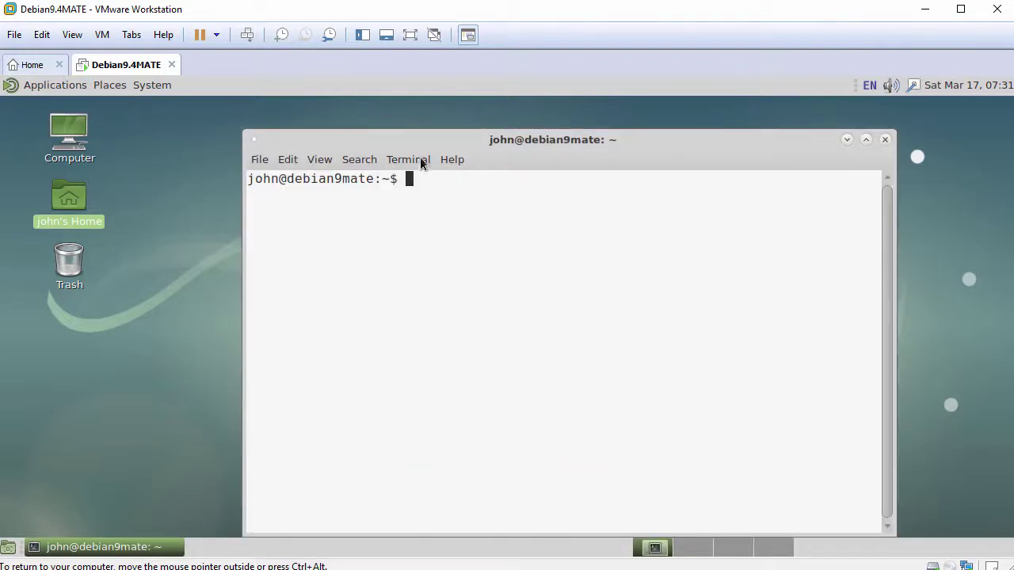
drag(400, 143, 281, 131)
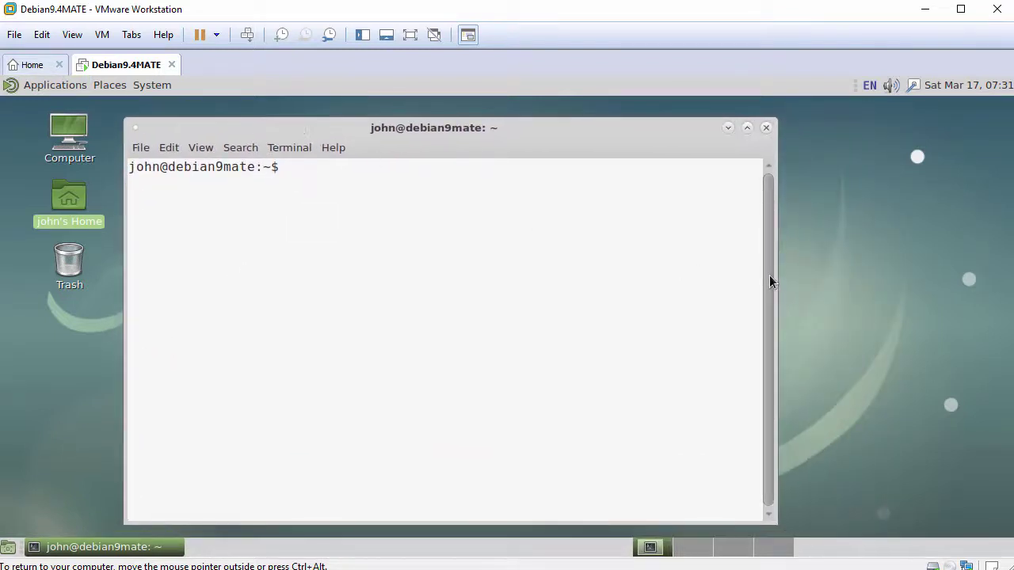
drag(772, 271, 903, 274)
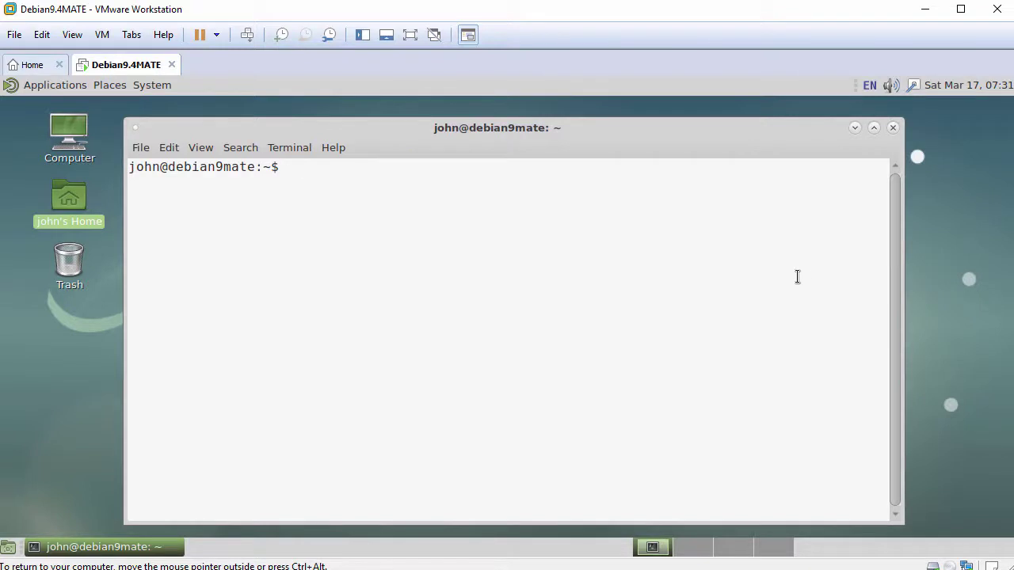
- Query the guest's host name and operating system details with hostnamectl
key(Return)
text(hostnamectl)
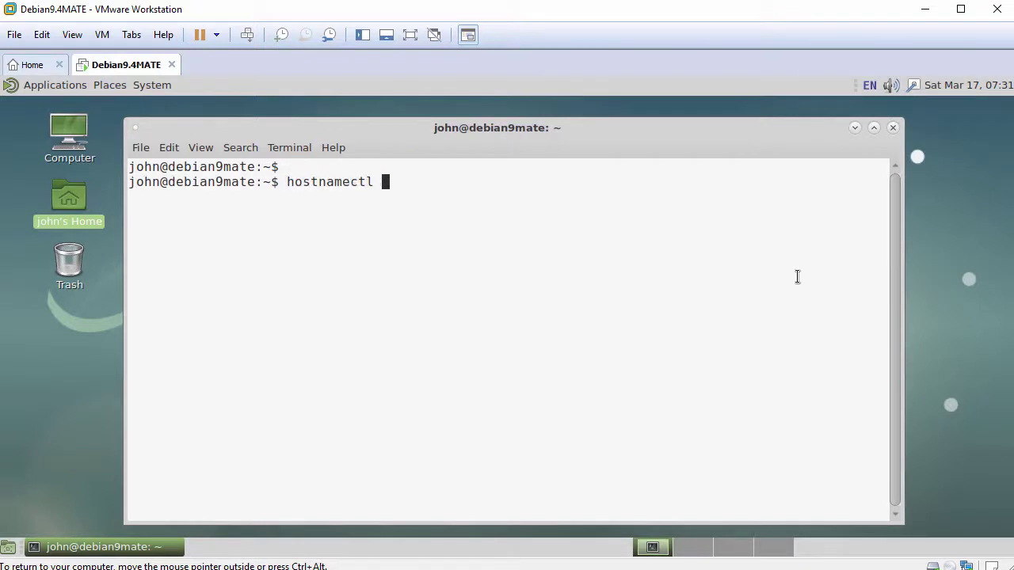
key(Return)
key(Return)
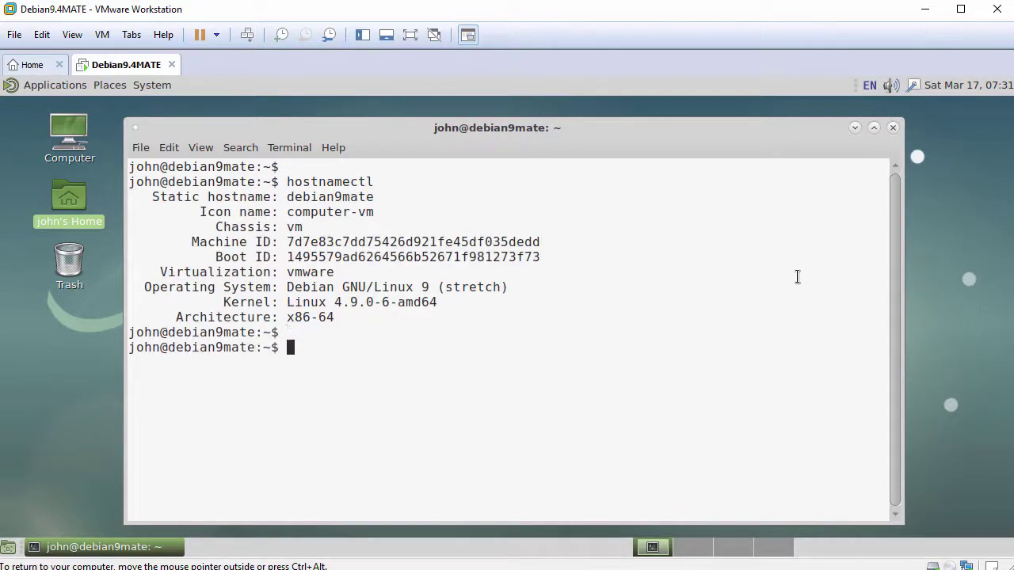
- Read the exact Debian release with cat /etc/debian_version
text(cat /etc/debian)
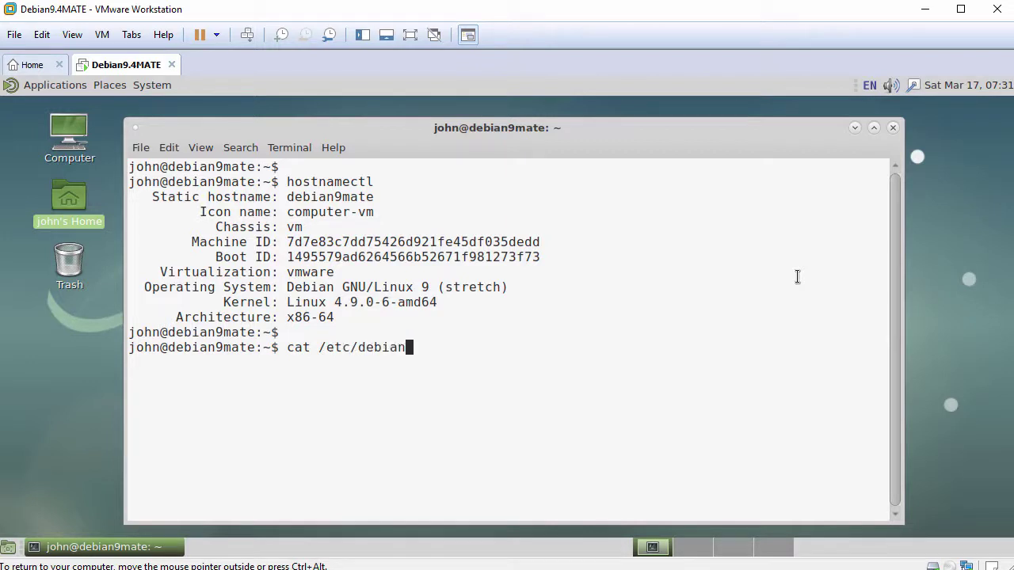
key(Tab)
key(Return)
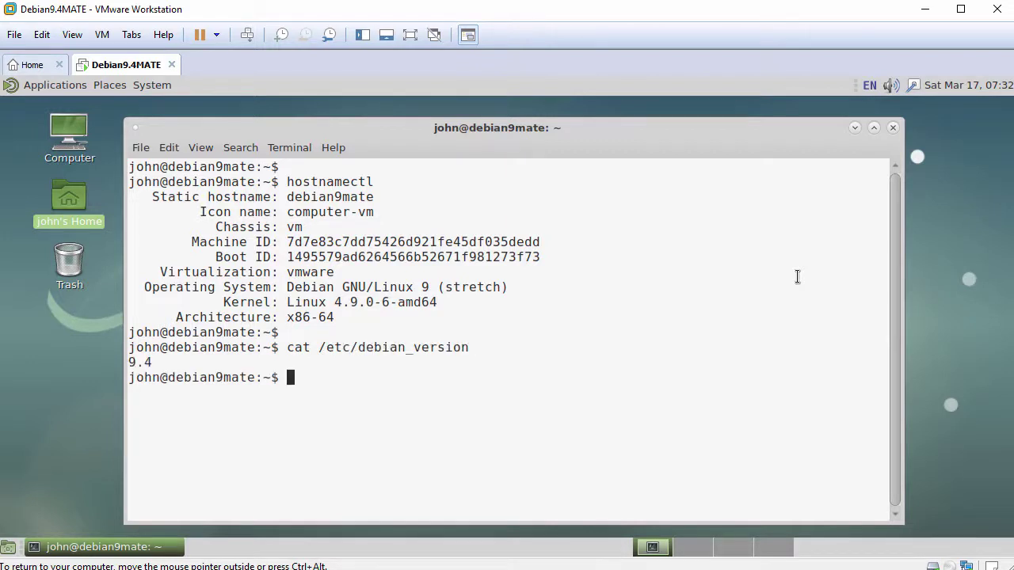
key(Return)
- Check the service with systemctl status open-vm-tools.service and highlight its activity state in the output
text(syst)
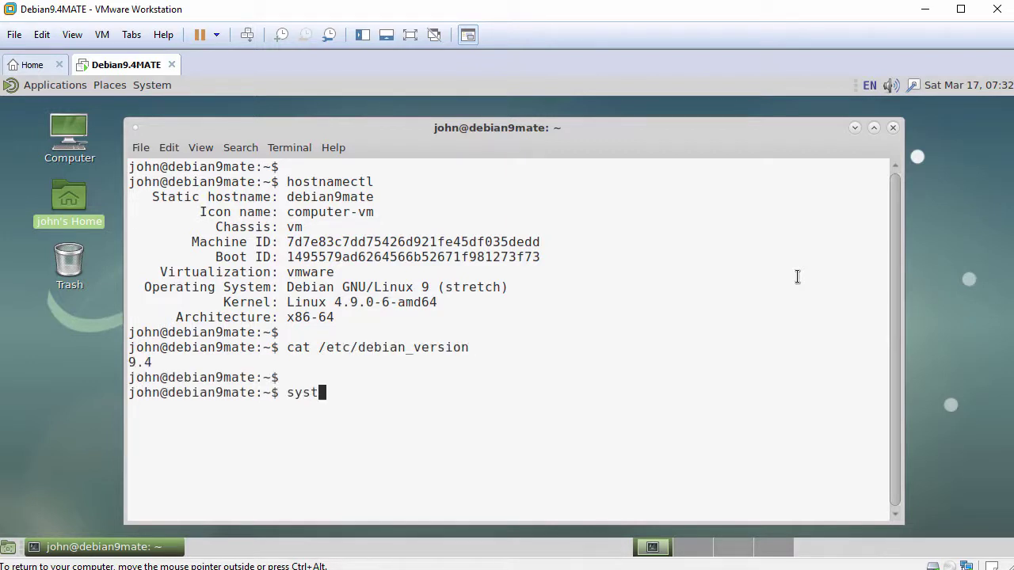
text(emctl status o)
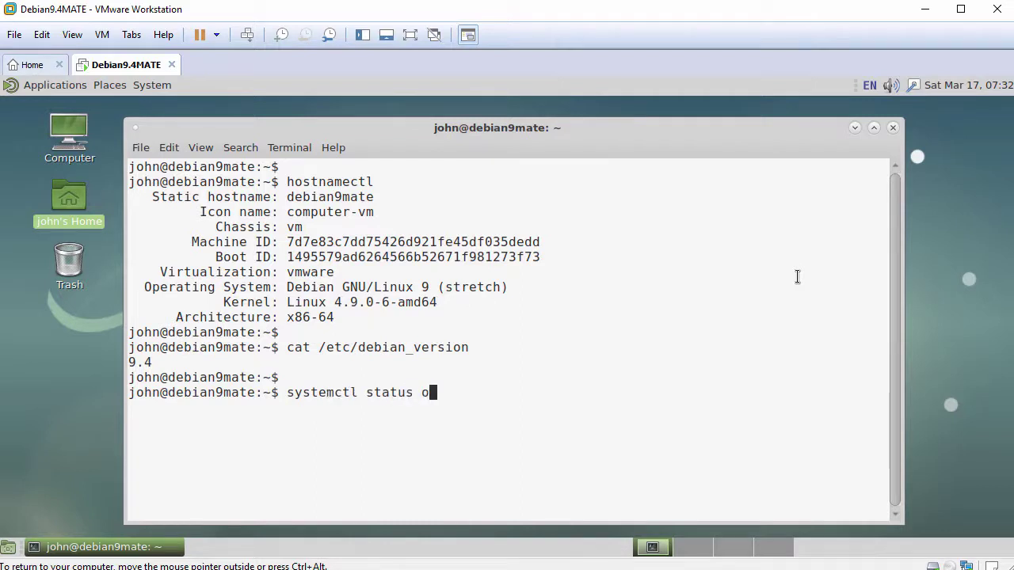
text(pen-vm-too)
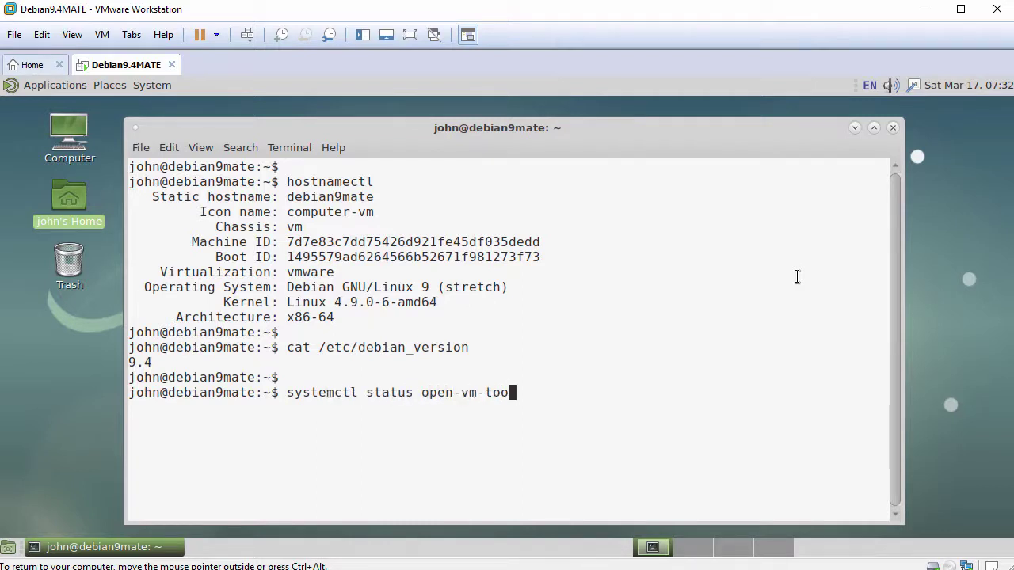
text(ls.service)
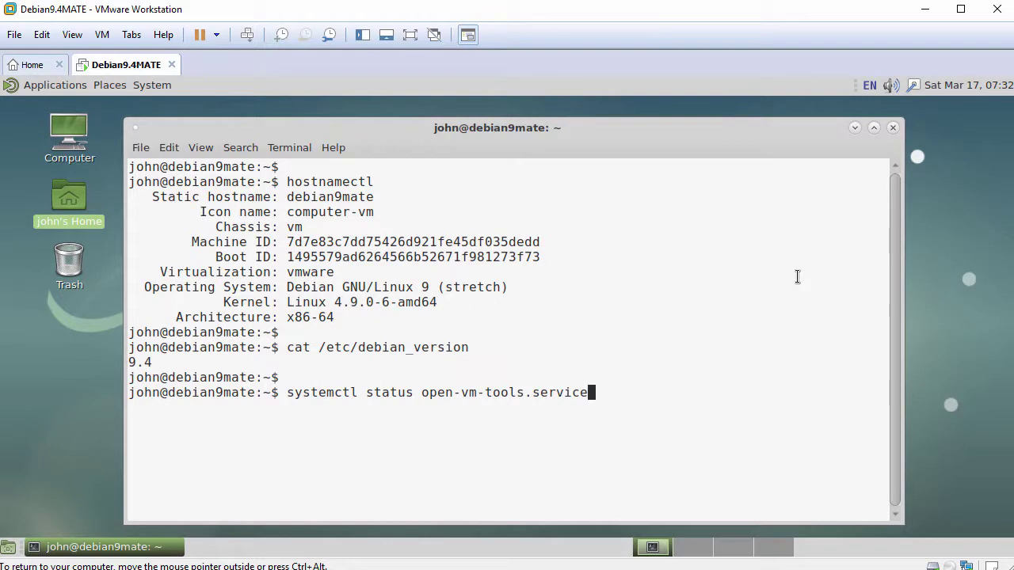
key(Return)
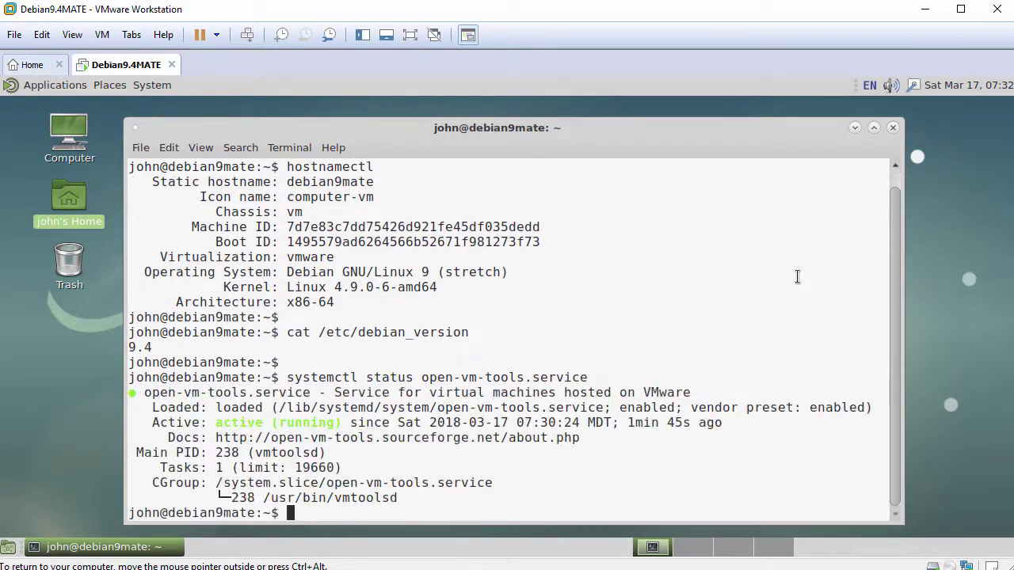
key(Return)
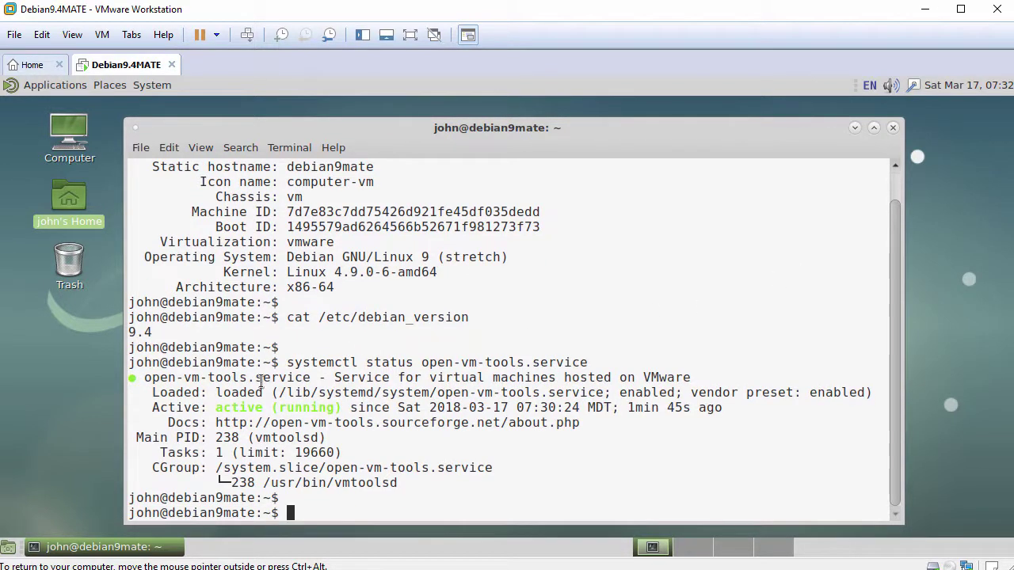
drag(153, 407, 343, 405)
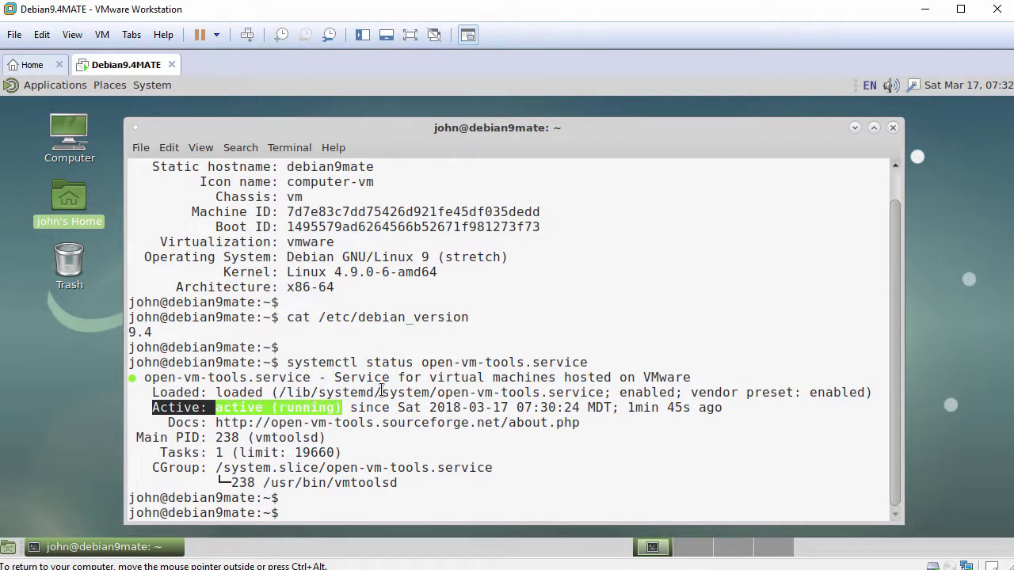
text(ping -c 3 )
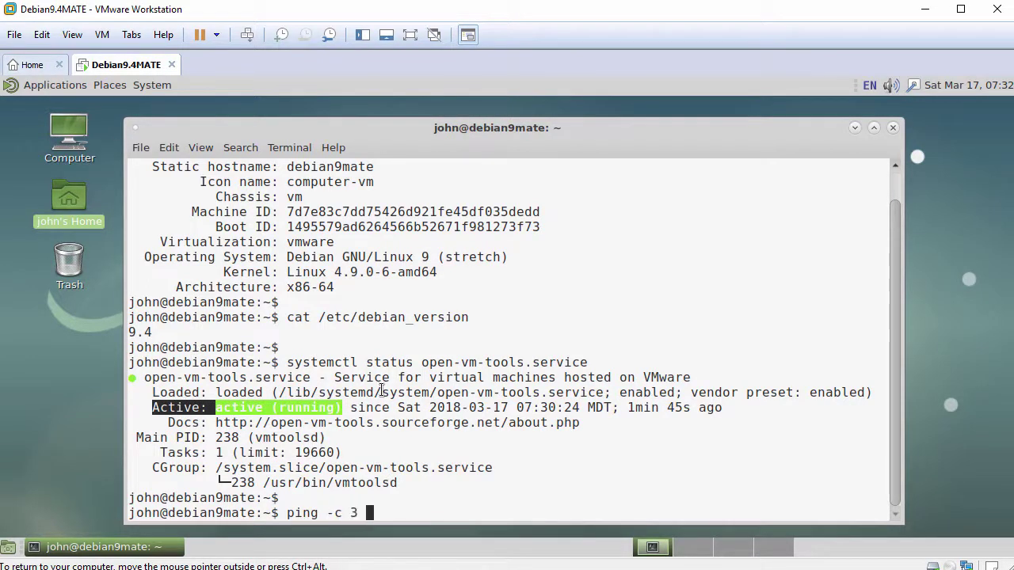
text(www.google.com)
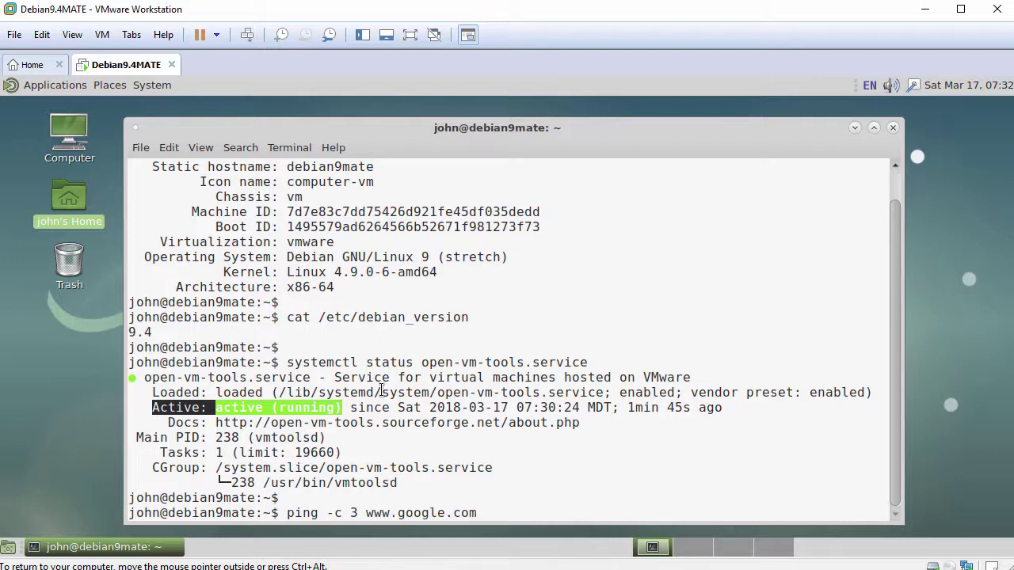
key(Return)
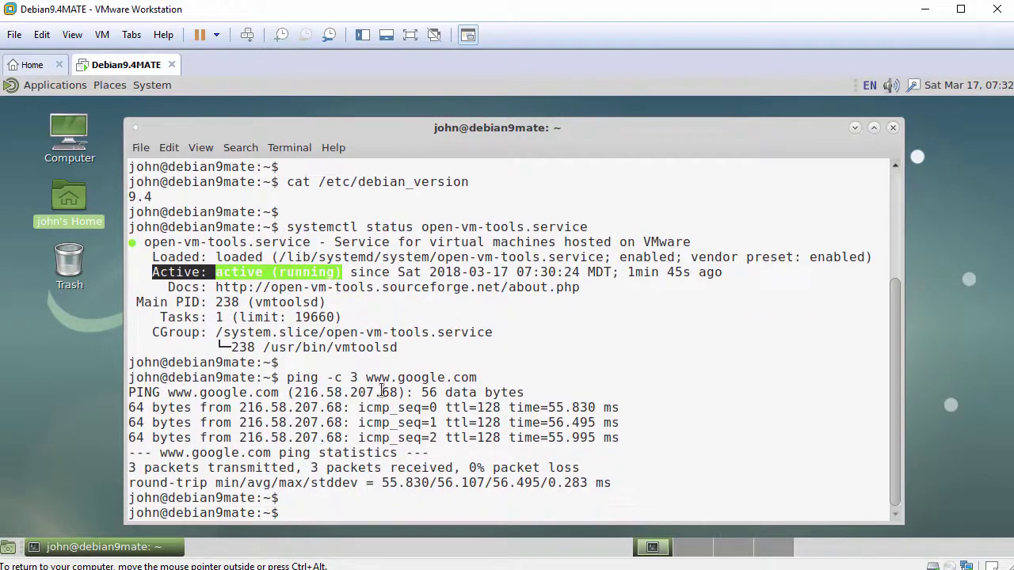
click(892, 128)
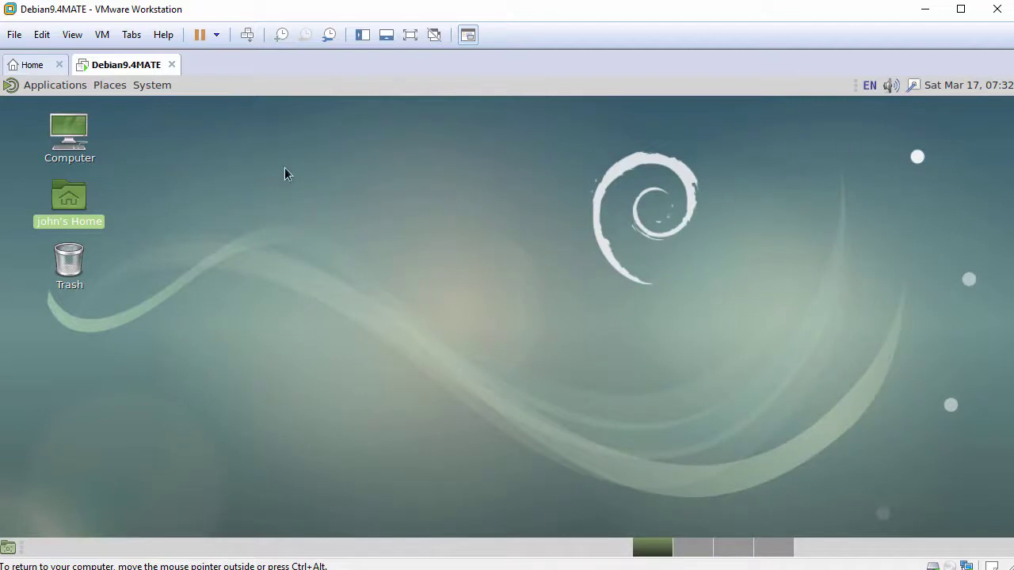
- Look over the desktop's application categories, places and system entries, and display the About MATE information
click(53, 87)
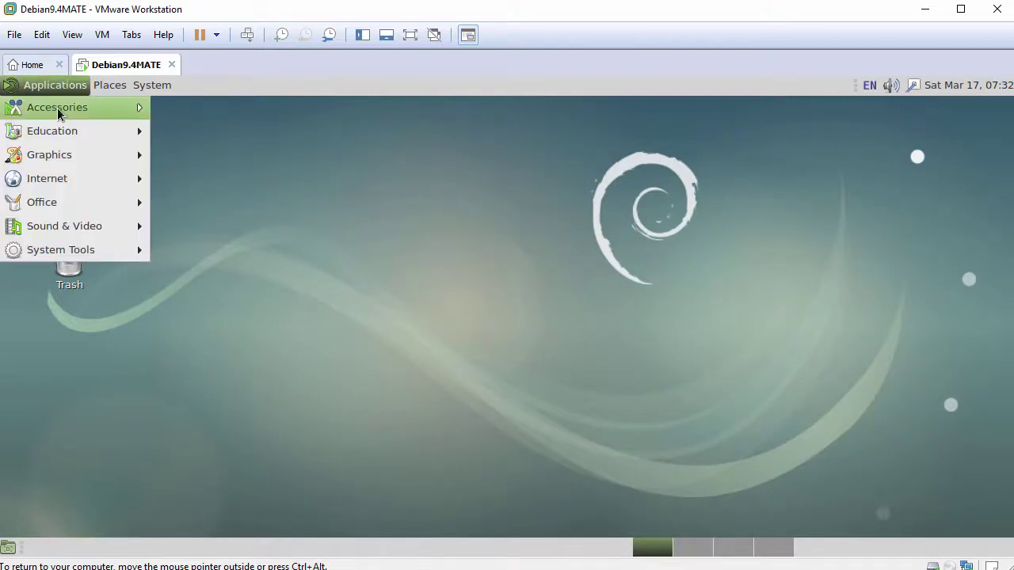
mouse_move(58, 114)
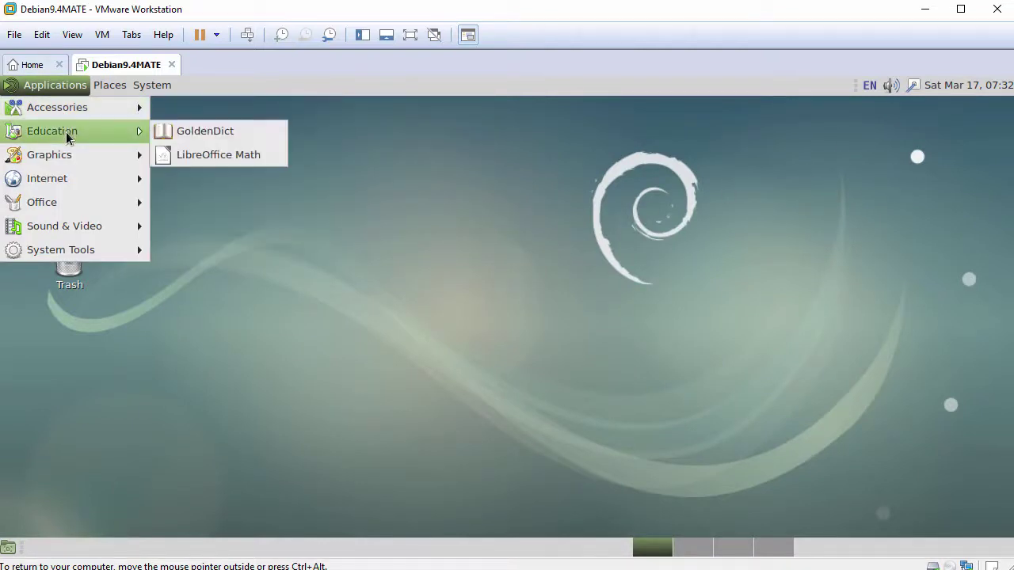
mouse_move(70, 156)
mouse_move(75, 182)
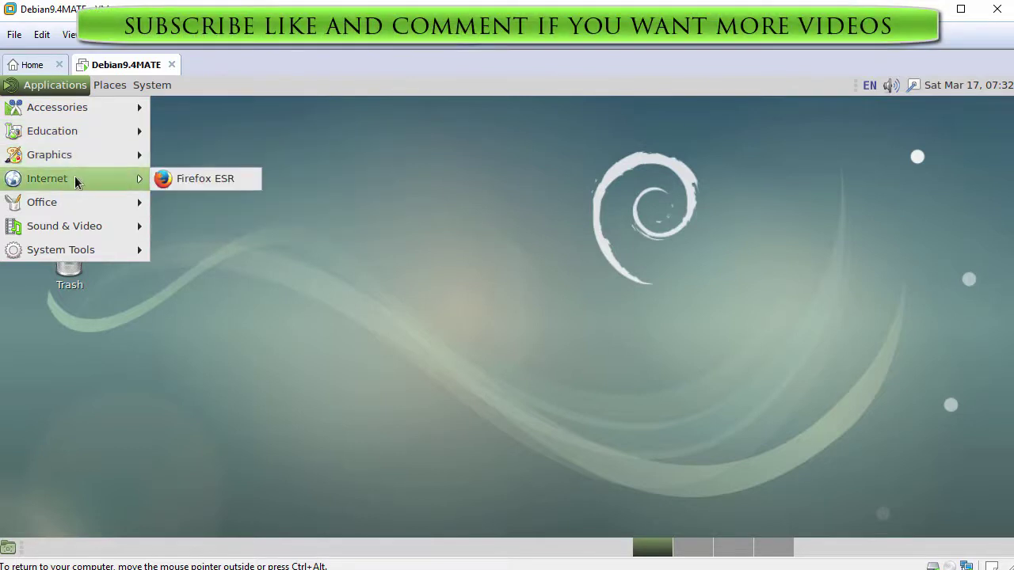
mouse_move(82, 205)
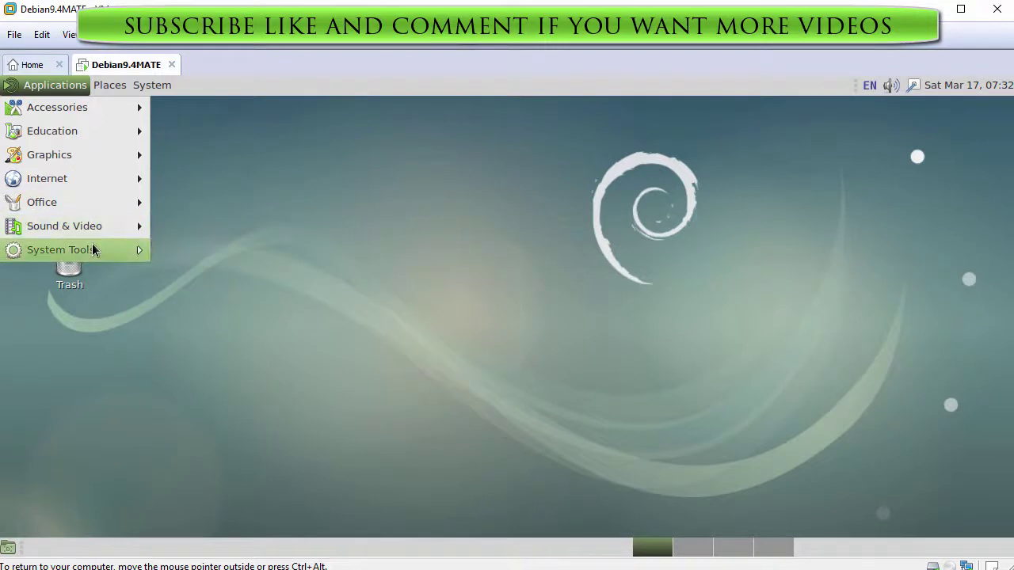
mouse_move(93, 250)
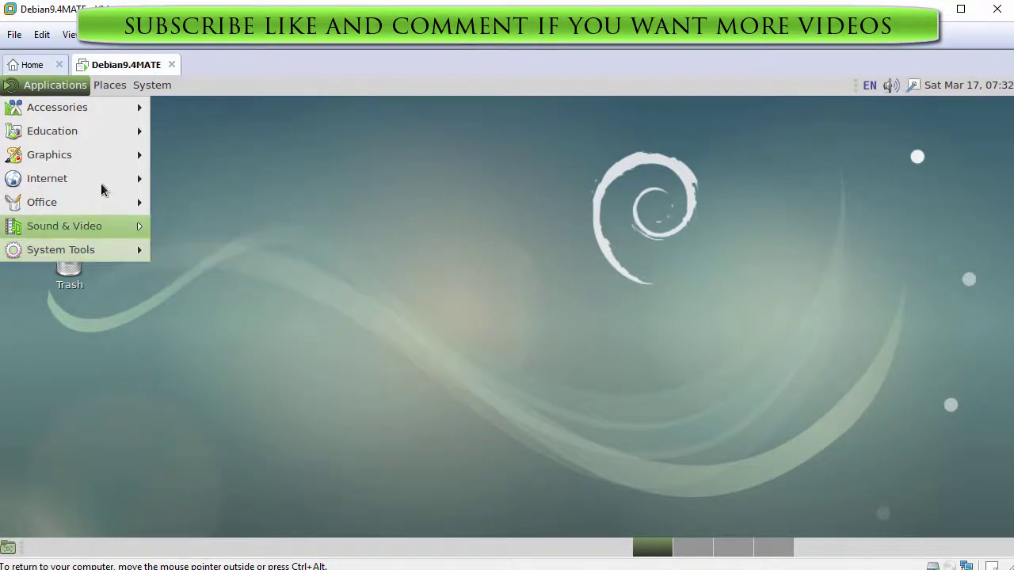
mouse_move(109, 87)
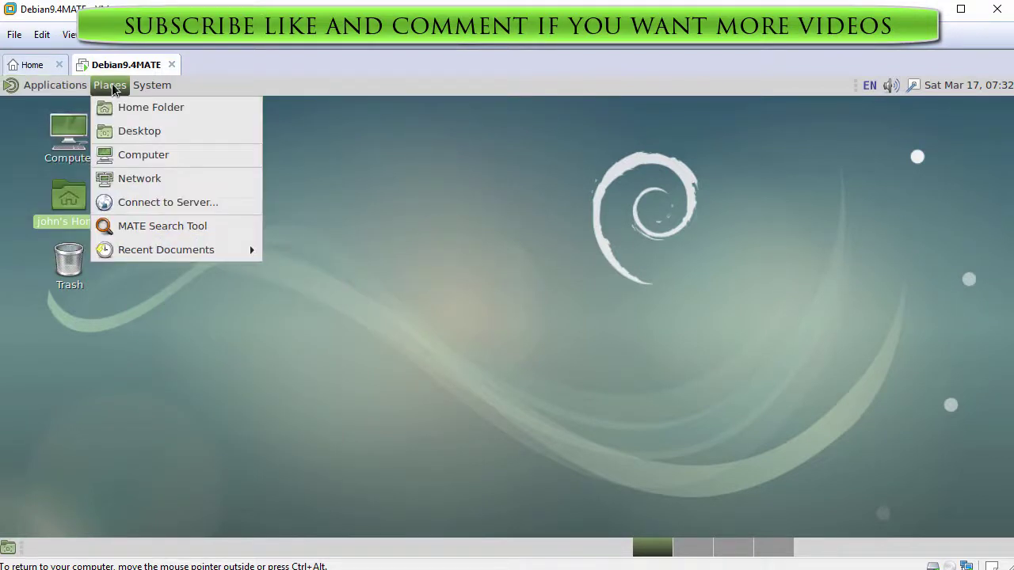
mouse_move(151, 86)
mouse_move(176, 110)
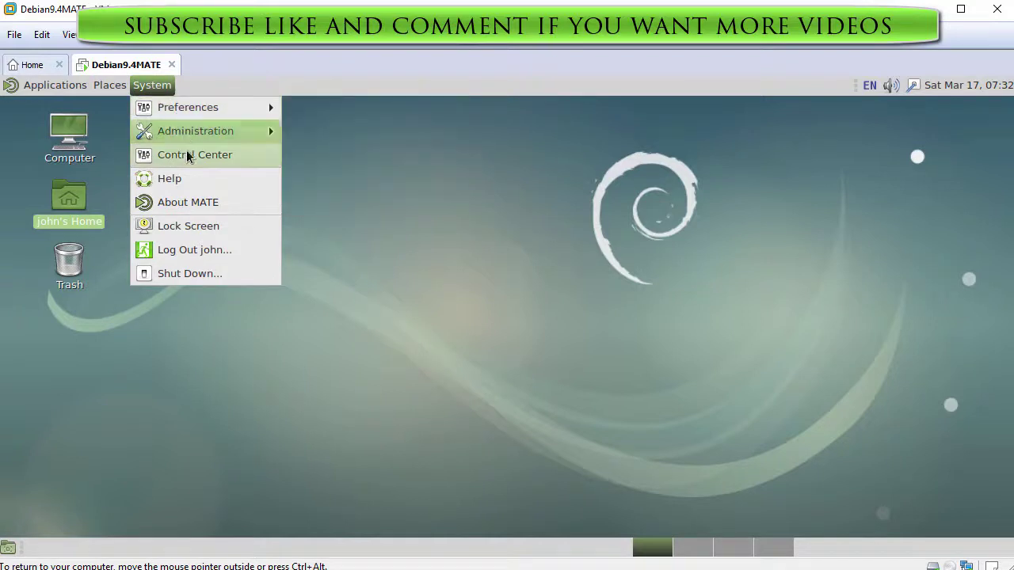
click(198, 203)
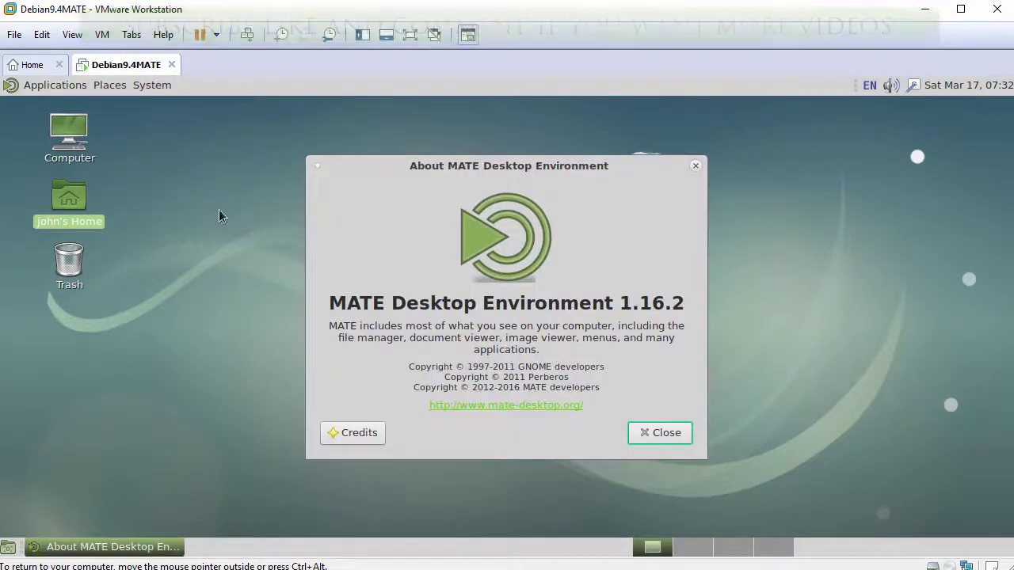